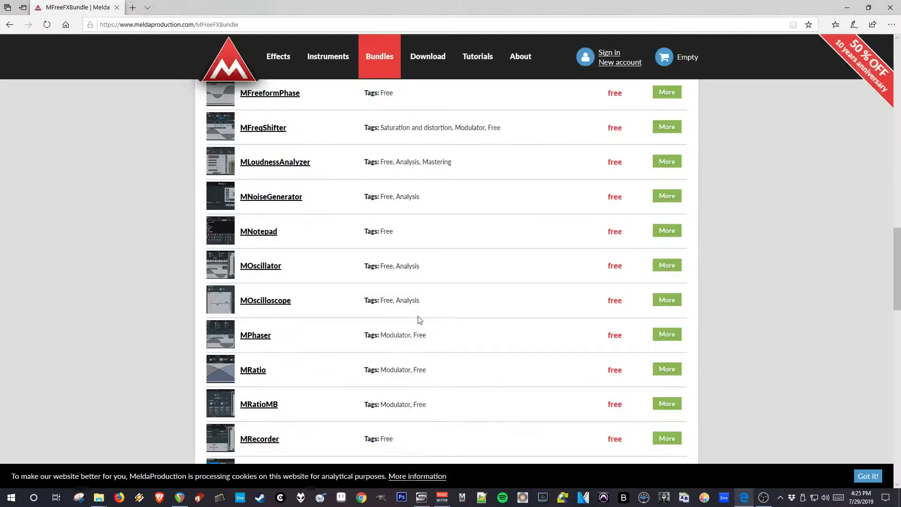
Step: Scroll the MFreeFXBundle page and highlight the bundle description while reading
{"action": "scroll", "coordinate": [422, 366], "scroll_direction": "up", "scroll_amount": 15}
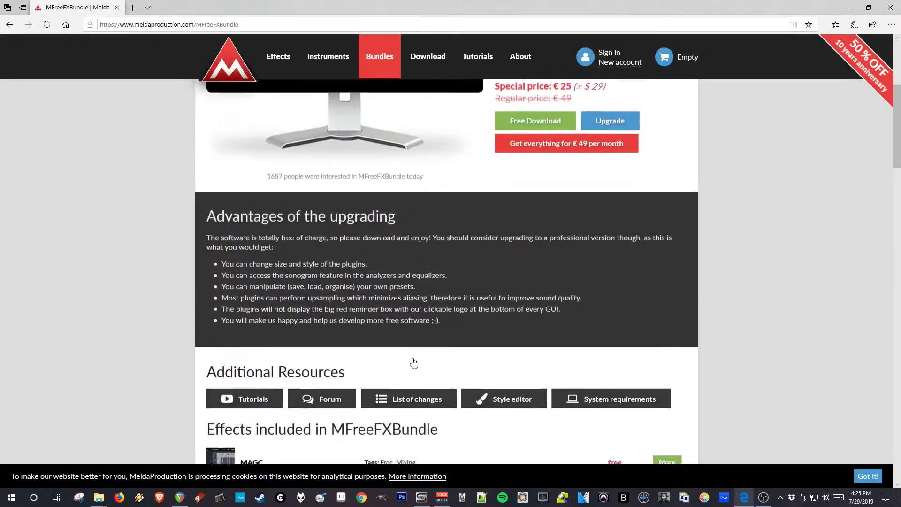
{"action": "scroll", "coordinate": [230, 270], "scroll_direction": "down", "scroll_amount": 15}
{"action": "scroll", "coordinate": [180, 182], "scroll_direction": "down", "scroll_amount": 15}
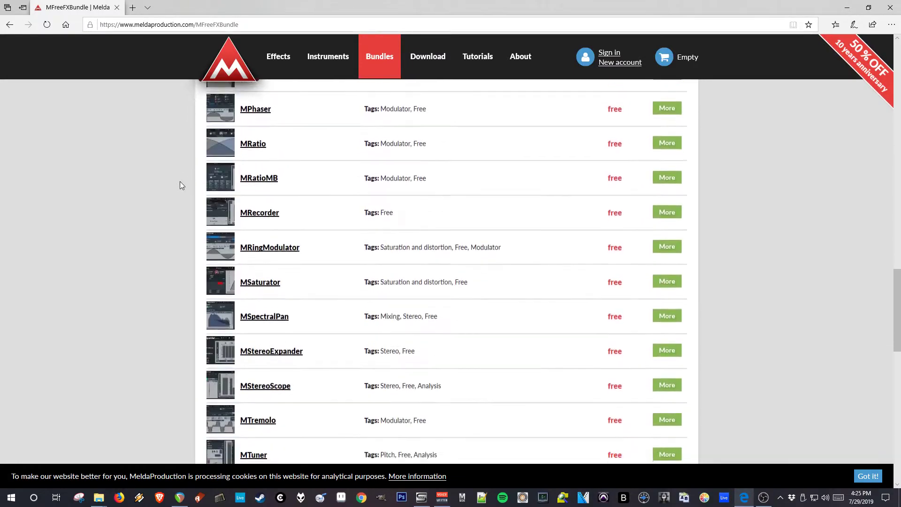
{"action": "scroll", "coordinate": [190, 241], "scroll_direction": "up", "scroll_amount": 15}
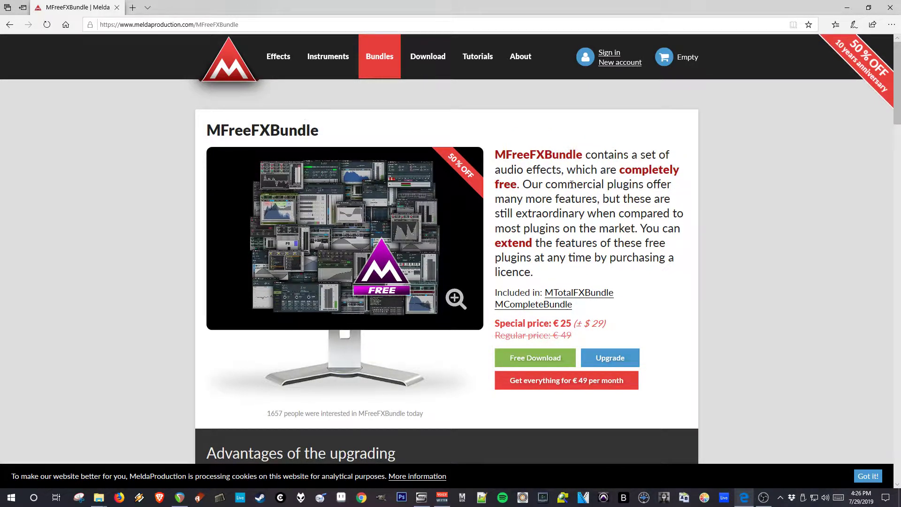
{"action": "triple_click", "coordinate": [497, 326]}
{"action": "left_click", "coordinate": [590, 328]}
Step: Scroll to the upgrade advantages, highlighting the preset-management and upsampling lines
{"action": "scroll", "coordinate": [690, 354], "scroll_direction": "down", "scroll_amount": 3}
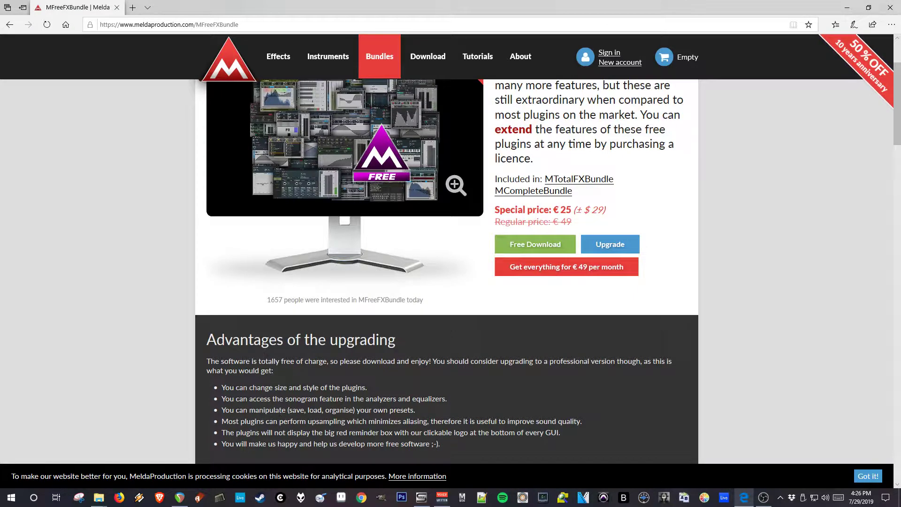
{"action": "left_click_drag", "start_coordinate": [222, 411], "coordinate": [421, 412]}
{"action": "left_click", "coordinate": [421, 410]}
{"action": "left_click_drag", "start_coordinate": [220, 421], "coordinate": [384, 423]}
{"action": "left_click", "coordinate": [321, 422]}
Step: Scroll down the MFreeFXBundle page to the 'Effects included' list showing MEqualizer
{"action": "scroll", "coordinate": [177, 384], "scroll_direction": "down", "scroll_amount": 12}
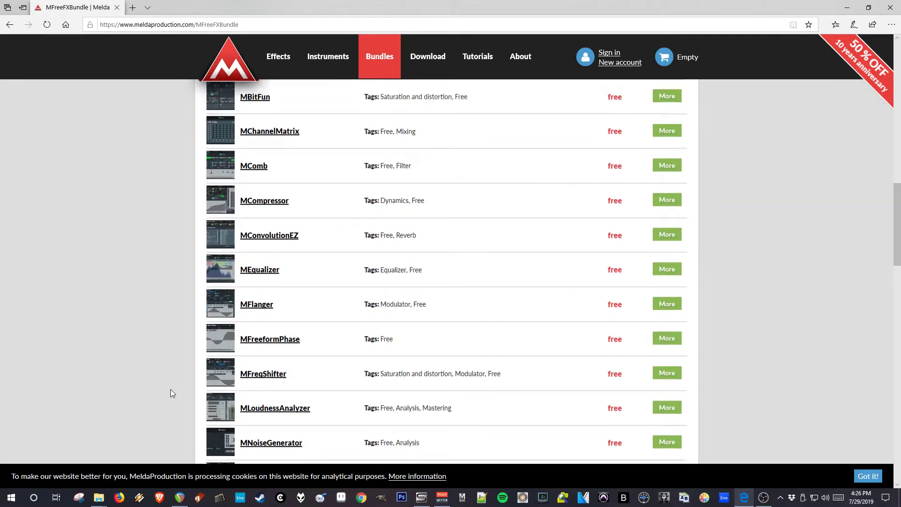
{"action": "scroll", "coordinate": [174, 392], "scroll_direction": "up", "scroll_amount": 6}
{"action": "scroll", "coordinate": [293, 279], "scroll_direction": "down", "scroll_amount": 3}
{"action": "scroll", "coordinate": [294, 279], "scroll_direction": "down", "scroll_amount": 3}
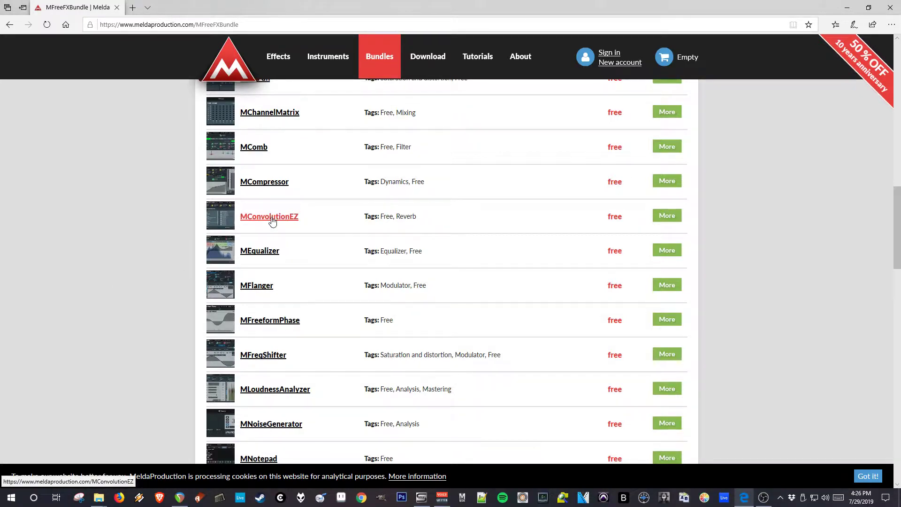
{"action": "scroll", "coordinate": [196, 359], "scroll_direction": "down", "scroll_amount": 5}
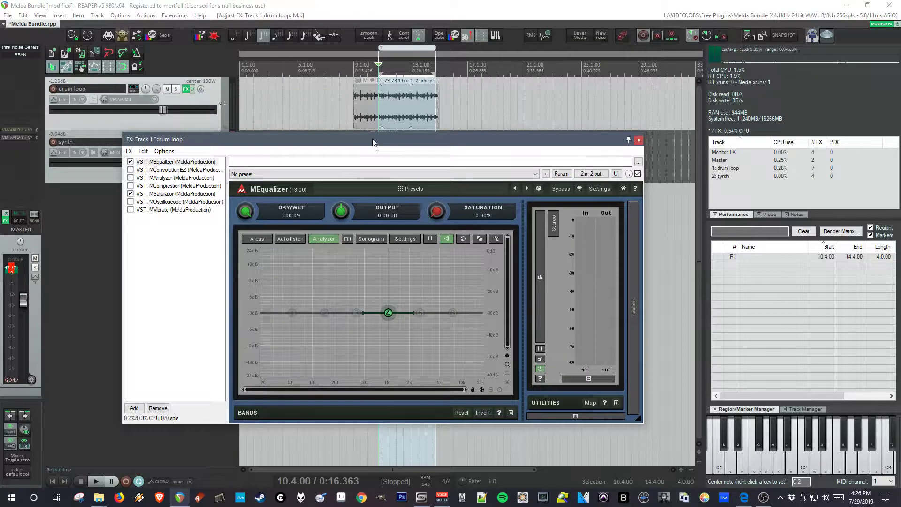
Step: Select MEqualizer in the drum loop's FX chain and open its Settings dialog
{"action": "left_click_drag", "start_coordinate": [367, 137], "coordinate": [370, 143]}
{"action": "left_click", "coordinate": [178, 162]}
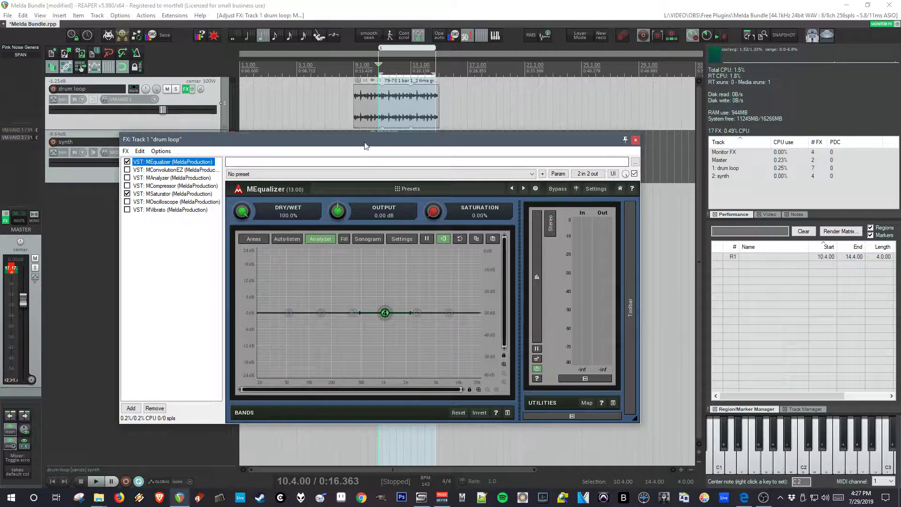
{"action": "left_click_drag", "start_coordinate": [366, 142], "coordinate": [356, 135]}
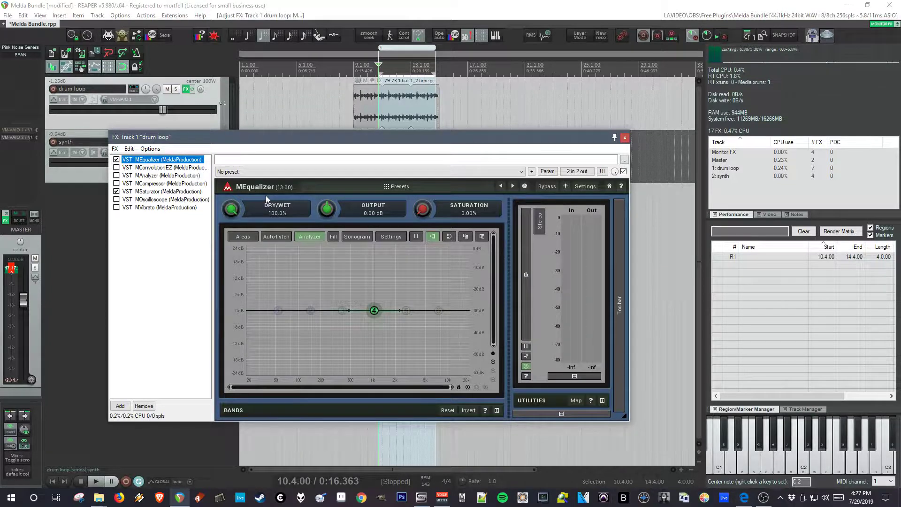
{"action": "left_click_drag", "start_coordinate": [208, 136], "coordinate": [227, 137]}
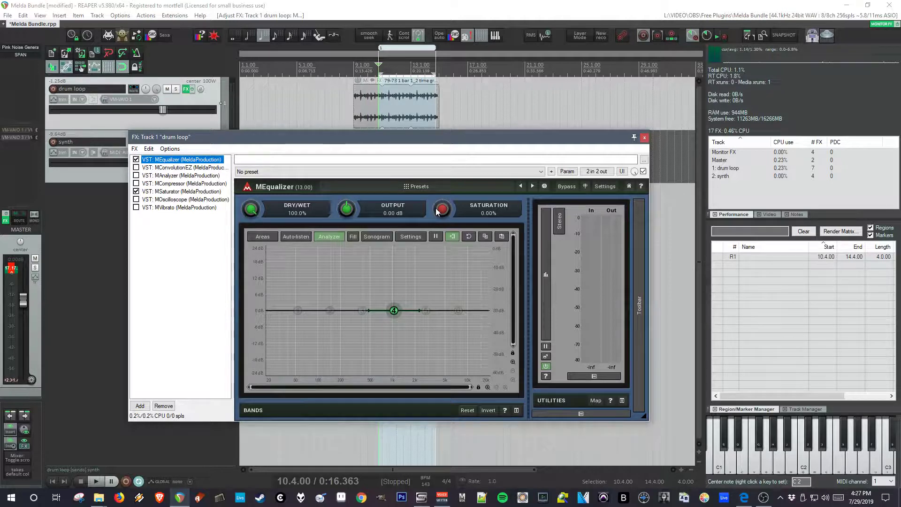
{"action": "left_click", "coordinate": [608, 189]}
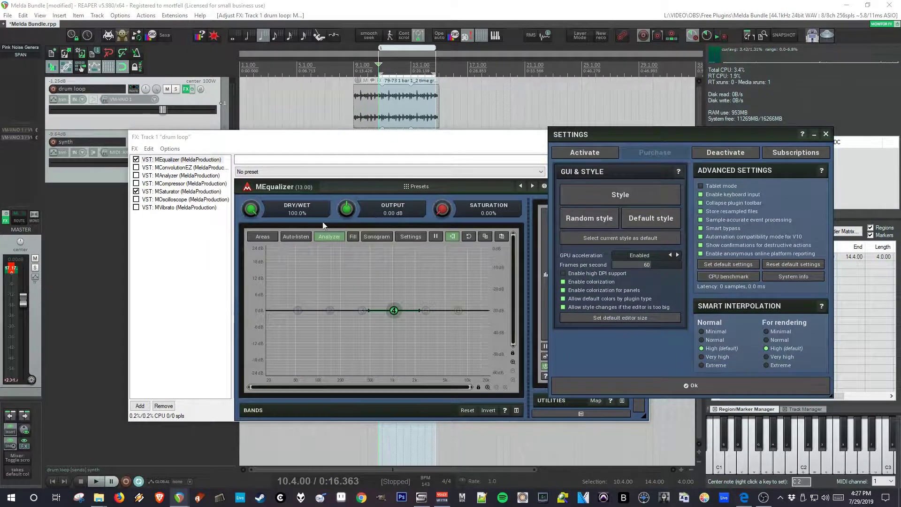
Step: Close MEqualizer's settings and expand the plugin's extra controls strip
{"action": "left_click", "coordinate": [638, 386]}
{"action": "mouse_move", "coordinate": [246, 139]}
{"action": "left_mouse_down"}
{"action": "mouse_move", "coordinate": [262, 153]}
{"action": "mouse_move", "coordinate": [258, 132]}
{"action": "mouse_move", "coordinate": [248, 141]}
{"action": "left_mouse_up"}
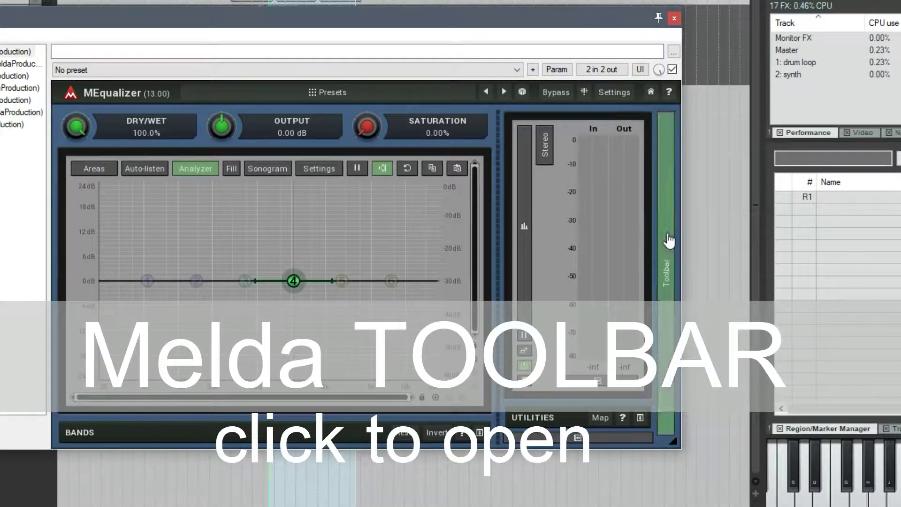
{"action": "left_click", "coordinate": [669, 241]}
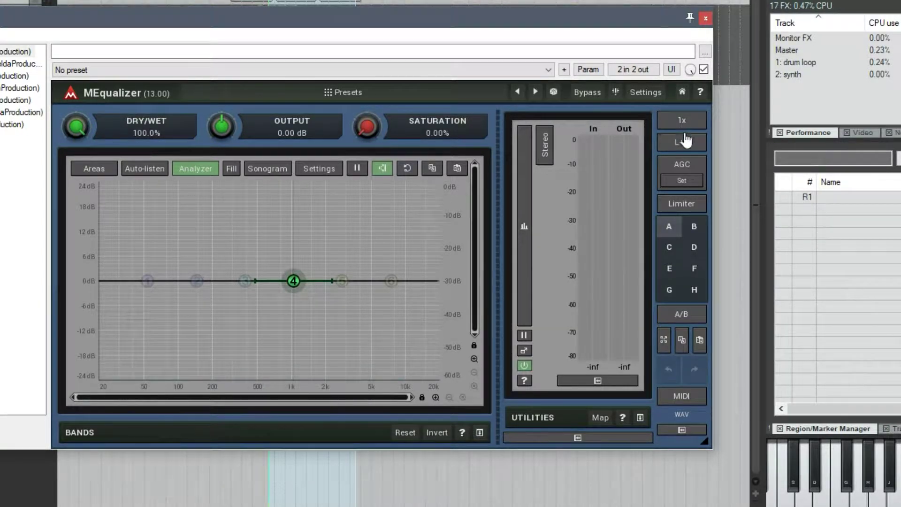
Step: Check the L+R channel mode list, then toggle automatic gain compensation on and back off
{"action": "left_click", "coordinate": [682, 148]}
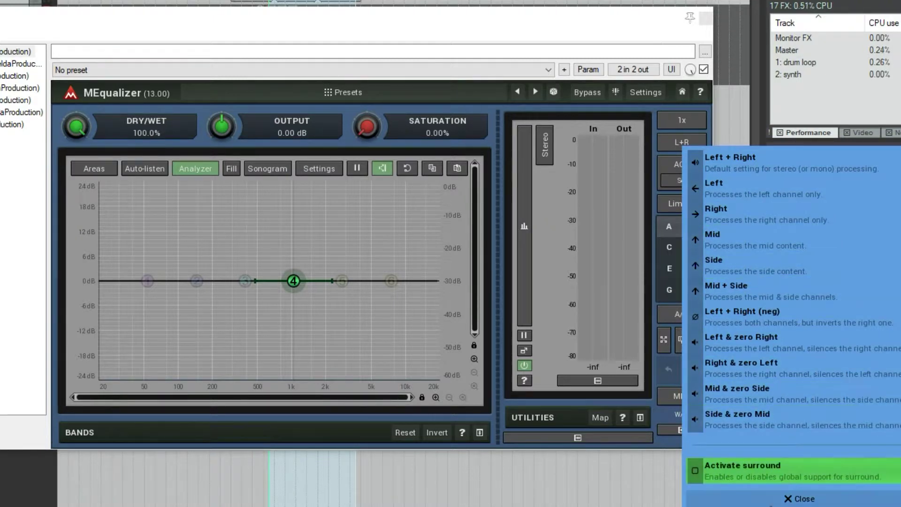
{"action": "key", "text": "Escape"}
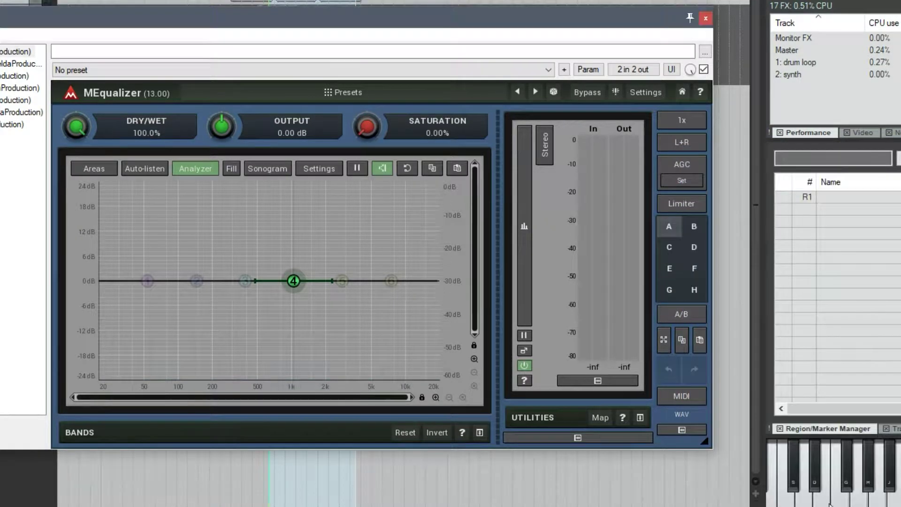
{"action": "left_click", "coordinate": [685, 170]}
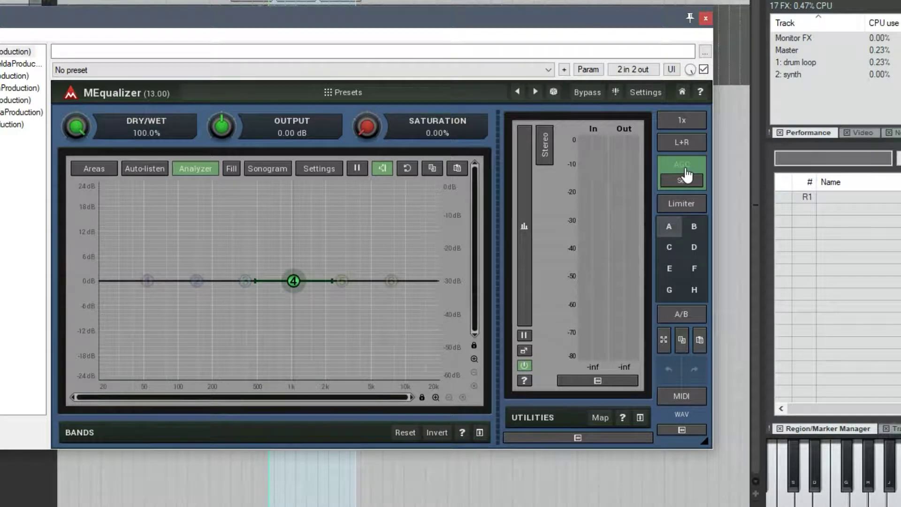
{"action": "double_click", "coordinate": [688, 173]}
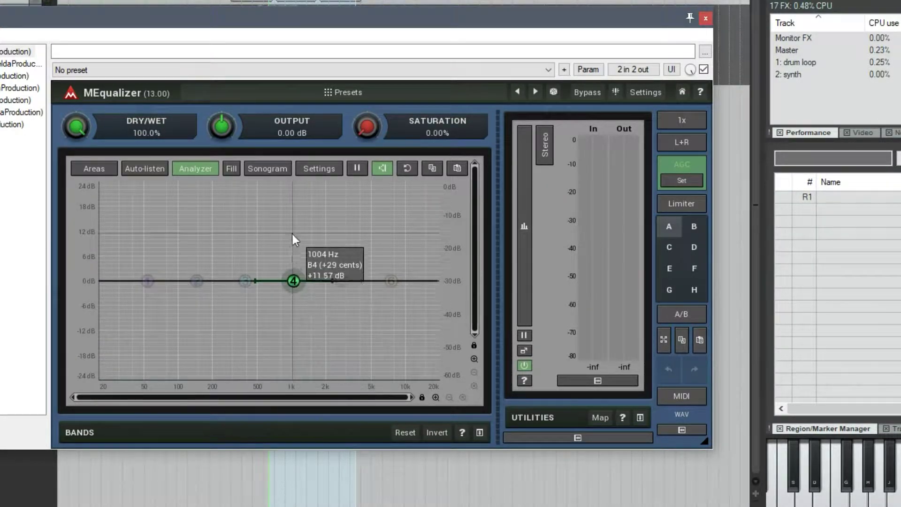
{"action": "left_click", "coordinate": [691, 171]}
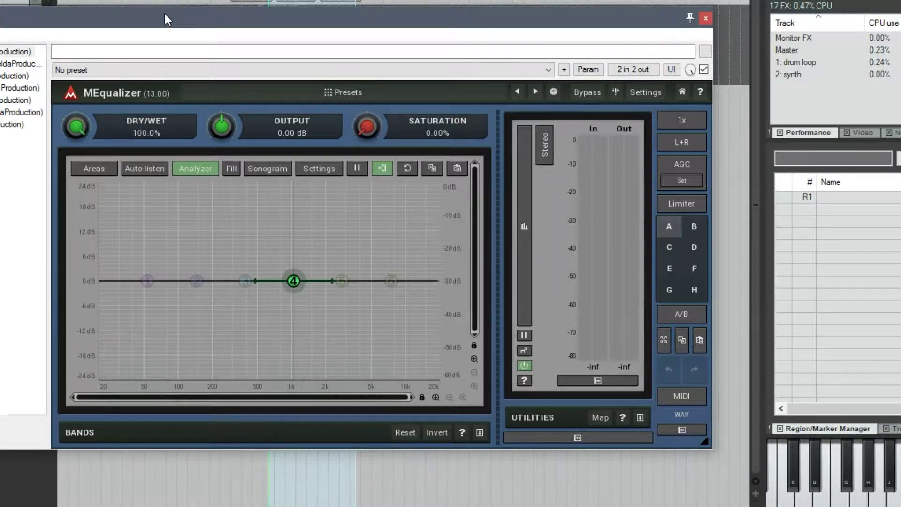
Step: Toggle the output limiter on and off, then switch to settings slots B and C
{"action": "left_click", "coordinate": [694, 207]}
{"action": "left_click", "coordinate": [694, 205]}
{"action": "left_click", "coordinate": [694, 203]}
{"action": "left_click", "coordinate": [694, 207]}
{"action": "left_click", "coordinate": [695, 230]}
{"action": "left_click", "coordinate": [671, 249]}
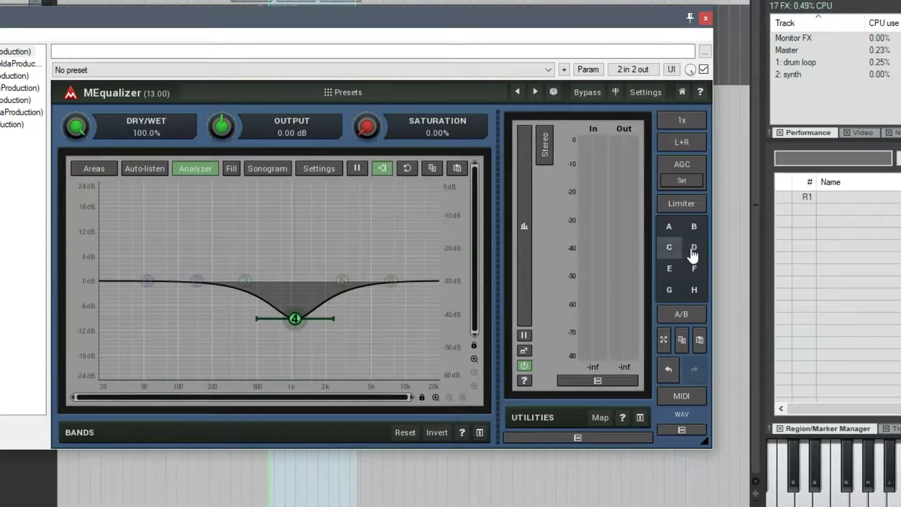
Step: Play the drum loop, compare slot C's band 4 dip with flat, and return to slot A
{"action": "key", "text": "space"}
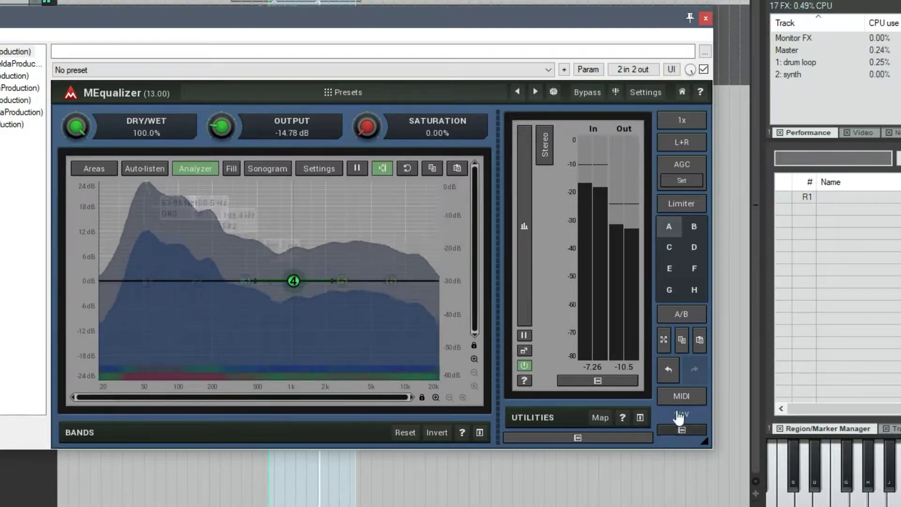
{"action": "left_click", "coordinate": [687, 323]}
{"action": "left_click", "coordinate": [687, 323]}
{"action": "left_click", "coordinate": [687, 323]}
{"action": "left_click", "coordinate": [672, 229]}
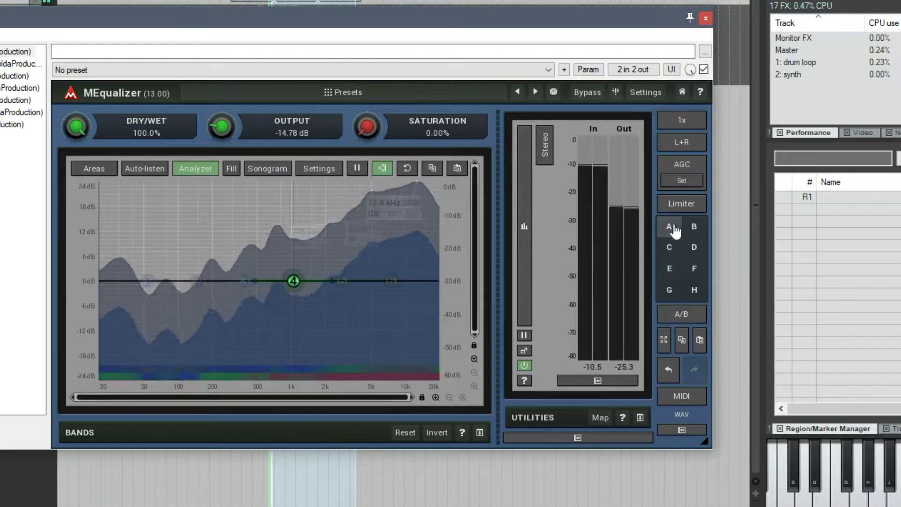
Step: Look over the MIDI settings, close them, and collapse the meters and utilities panel
{"action": "left_click", "coordinate": [681, 396]}
{"action": "left_click_drag", "start_coordinate": [153, 19], "coordinate": [28, 12]}
{"action": "left_click", "coordinate": [228, 282]}
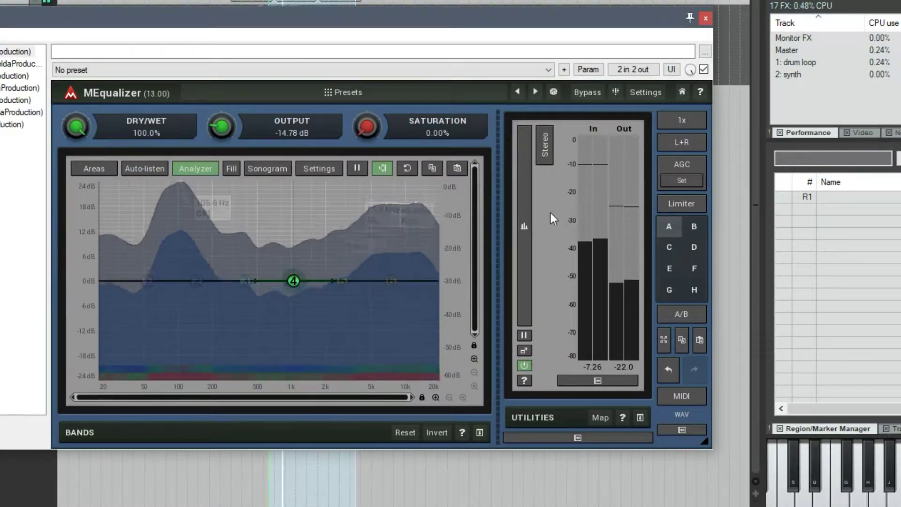
{"action": "left_click", "coordinate": [584, 438]}
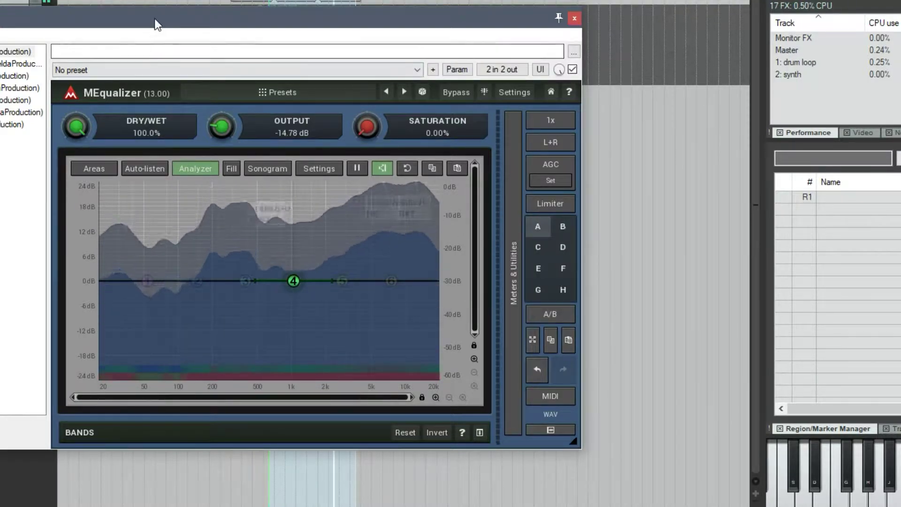
Step: Turn off the analyzer's peak-hold trace so only the live drum spectrum is drawn
{"action": "left_click_drag", "start_coordinate": [156, 17], "coordinate": [175, 13]}
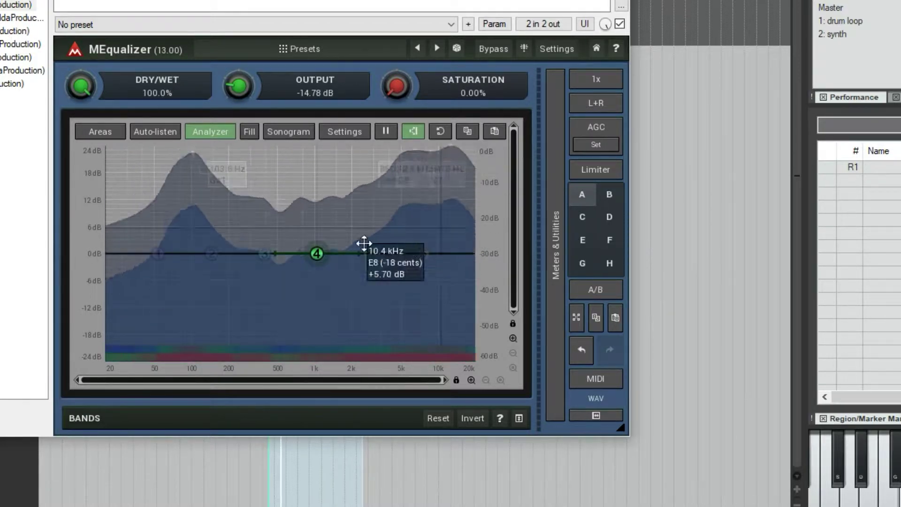
{"action": "left_click", "coordinate": [413, 132]}
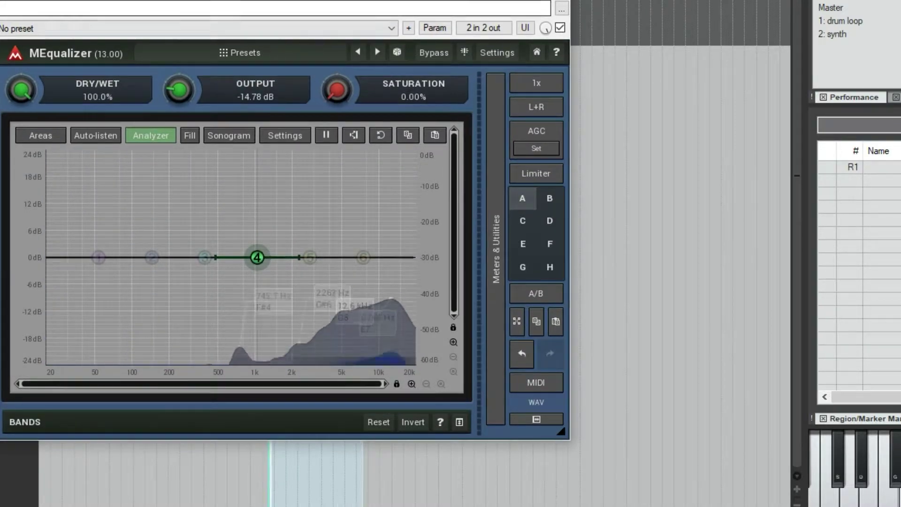
Step: Set the analyzer resolution to -127 dB and smoothness to about 1.7%
{"action": "left_click", "coordinate": [286, 137]}
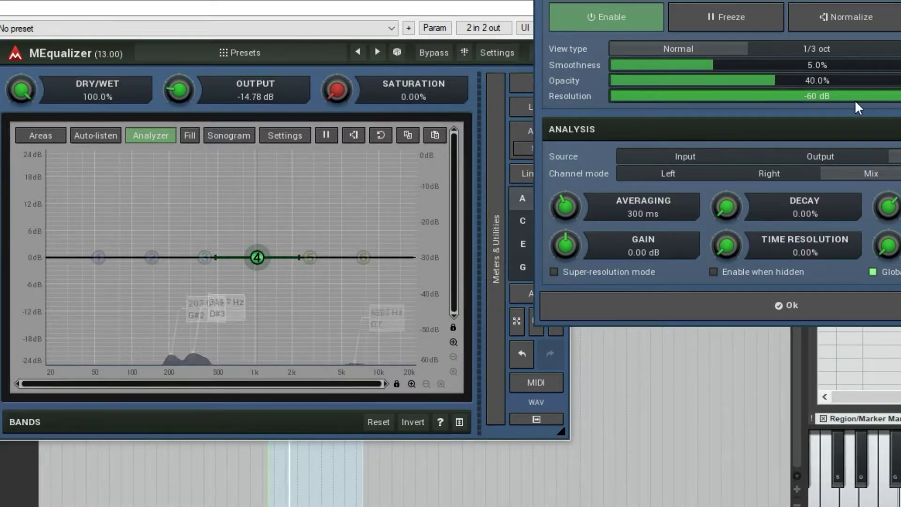
{"action": "left_click_drag", "start_coordinate": [855, 99], "coordinate": [756, 98]}
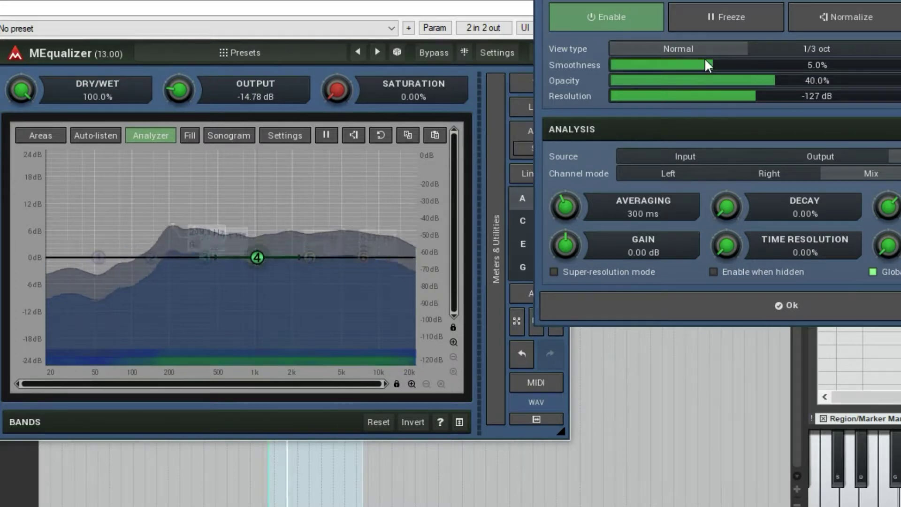
{"action": "left_click_drag", "start_coordinate": [729, 68], "coordinate": [700, 69]}
{"action": "mouse_move", "coordinate": [639, 67]}
{"action": "left_mouse_down"}
{"action": "mouse_move", "coordinate": [852, 62]}
{"action": "mouse_move", "coordinate": [717, 125]}
{"action": "mouse_move", "coordinate": [879, 54]}
{"action": "mouse_move", "coordinate": [858, 67]}
{"action": "mouse_move", "coordinate": [872, 61]}
{"action": "mouse_move", "coordinate": [706, 55]}
{"action": "mouse_move", "coordinate": [630, 64]}
{"action": "mouse_move", "coordinate": [645, 66]}
{"action": "left_mouse_up"}
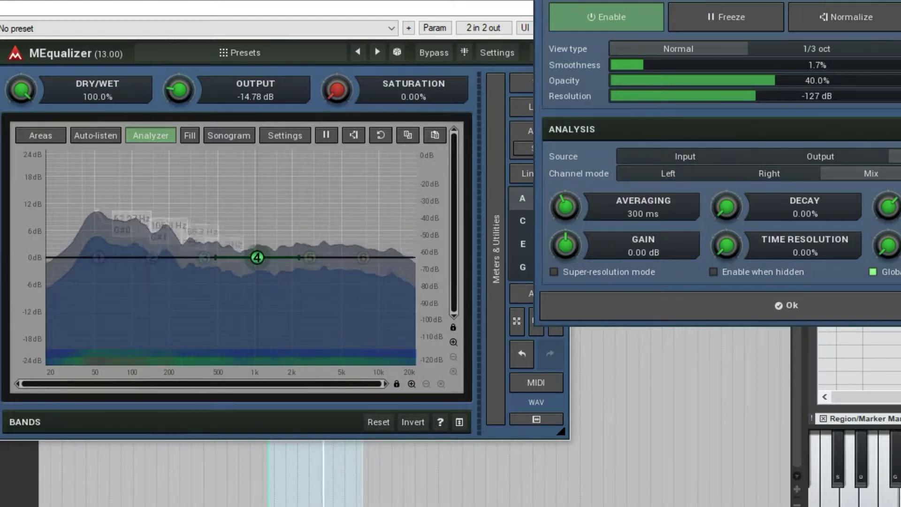
{"action": "scroll", "coordinate": [722, 141], "scroll_direction": "down", "scroll_amount": 15}
{"action": "scroll", "coordinate": [722, 141], "scroll_direction": "up", "scroll_amount": 15}
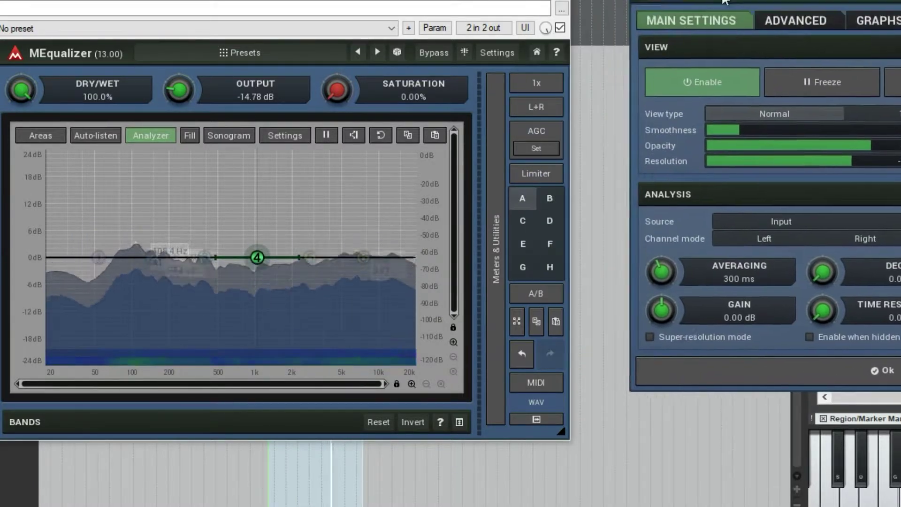
Step: Close the analyzer settings and check the preset management menu without choosing anything
{"action": "left_click", "coordinate": [772, 309]}
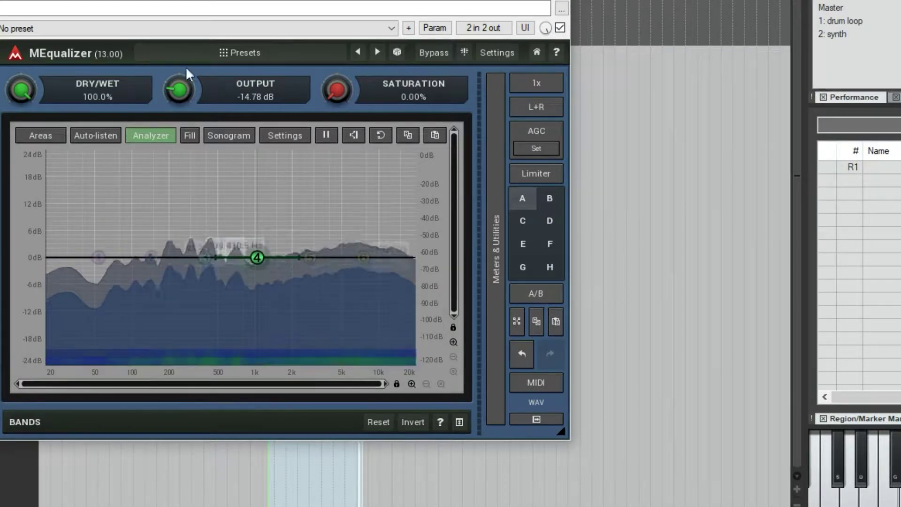
{"action": "left_click", "coordinate": [409, 28]}
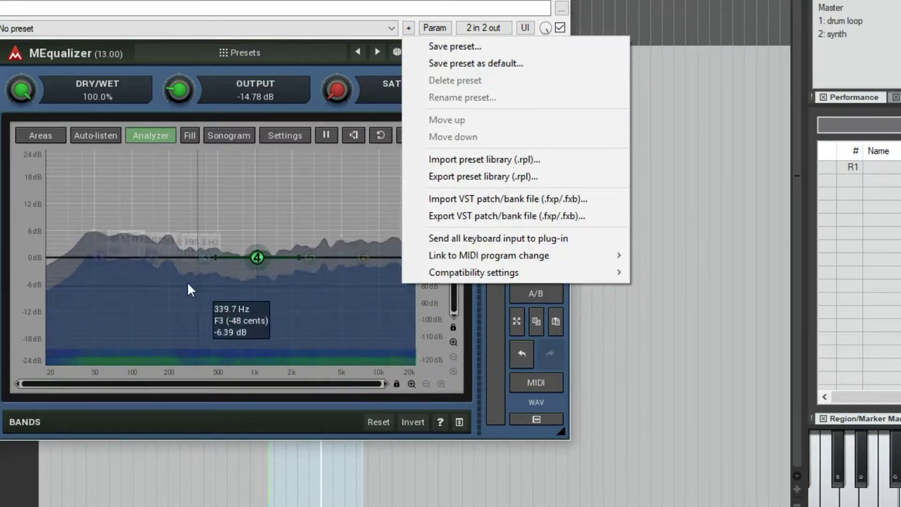
{"action": "left_click", "coordinate": [194, 54]}
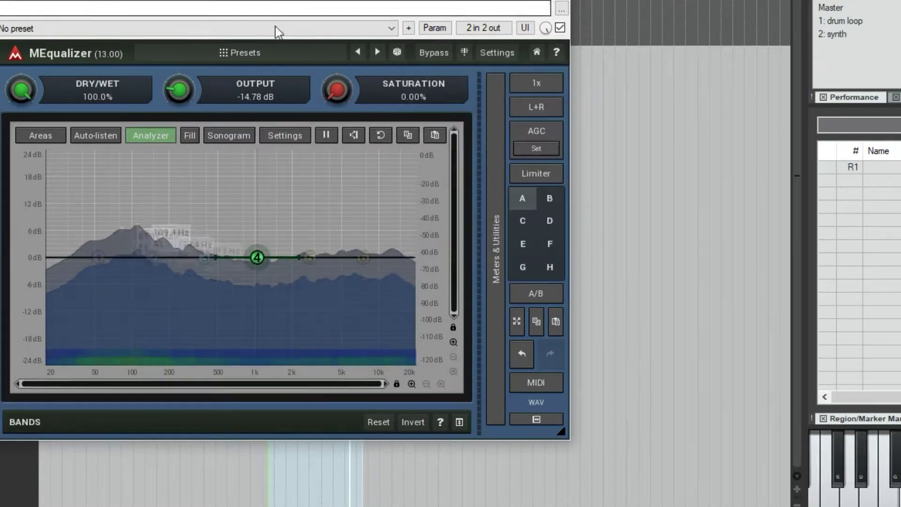
Step: Keep No preset loaded, nudge the window right, and leave band 4 near 1 kHz at 0 dB
{"action": "left_click", "coordinate": [114, 33]}
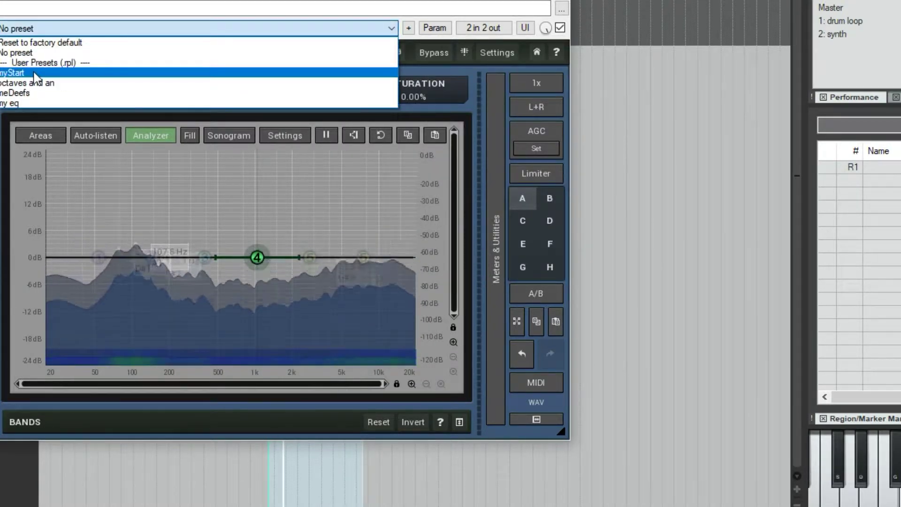
{"action": "left_click", "coordinate": [47, 53]}
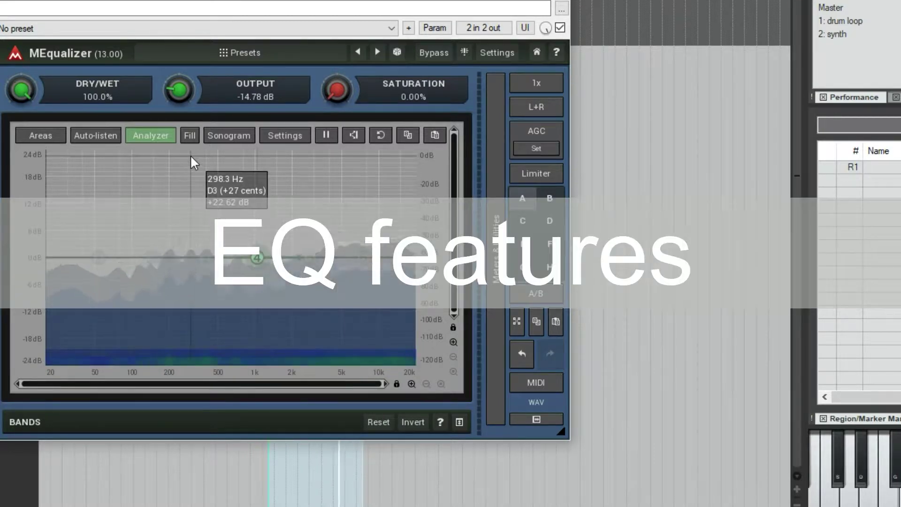
{"action": "left_click_drag", "start_coordinate": [146, 109], "coordinate": [172, 108]}
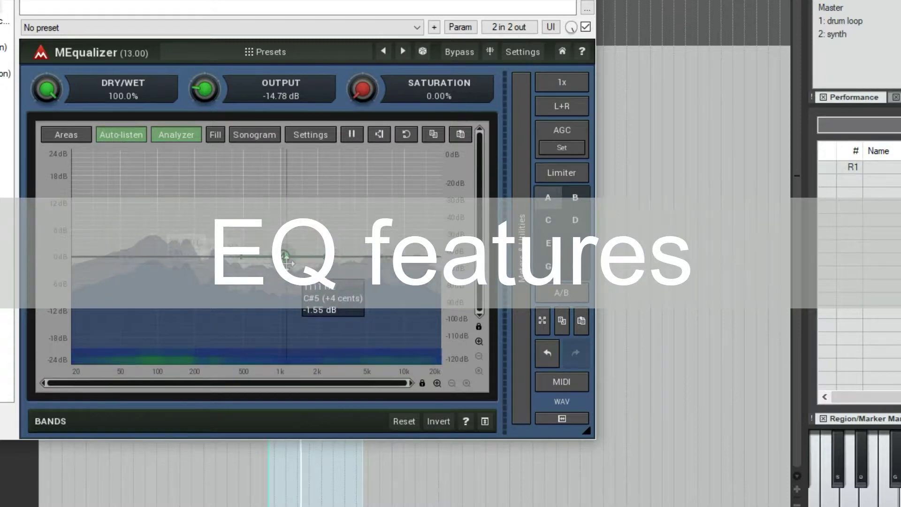
{"action": "mouse_move", "coordinate": [282, 258]}
{"action": "left_mouse_down"}
{"action": "mouse_move", "coordinate": [207, 207]}
{"action": "mouse_move", "coordinate": [143, 203]}
{"action": "mouse_move", "coordinate": [240, 191]}
{"action": "mouse_move", "coordinate": [346, 197]}
{"action": "mouse_move", "coordinate": [277, 190]}
{"action": "mouse_move", "coordinate": [311, 191]}
{"action": "mouse_move", "coordinate": [284, 185]}
{"action": "mouse_move", "coordinate": [283, 254]}
{"action": "left_mouse_up"}
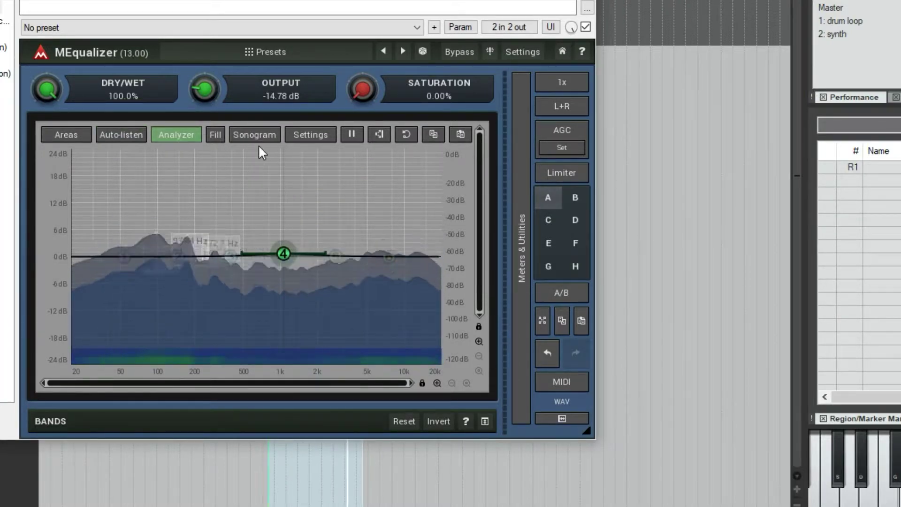
Step: Try the Drums, Frequencies and Keyboard 1 (top) area overlays on the EQ graph
{"action": "left_click", "coordinate": [66, 137]}
{"action": "left_click", "coordinate": [129, 182]}
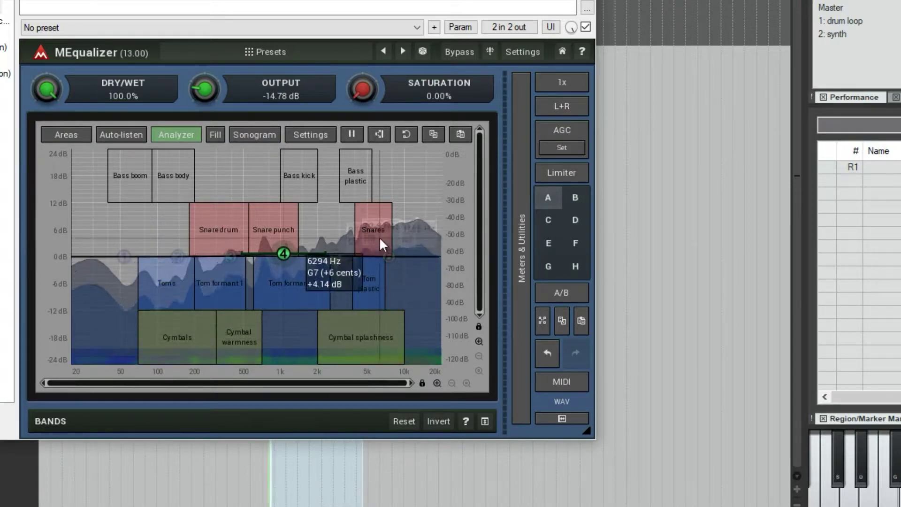
{"action": "left_click", "coordinate": [61, 136]}
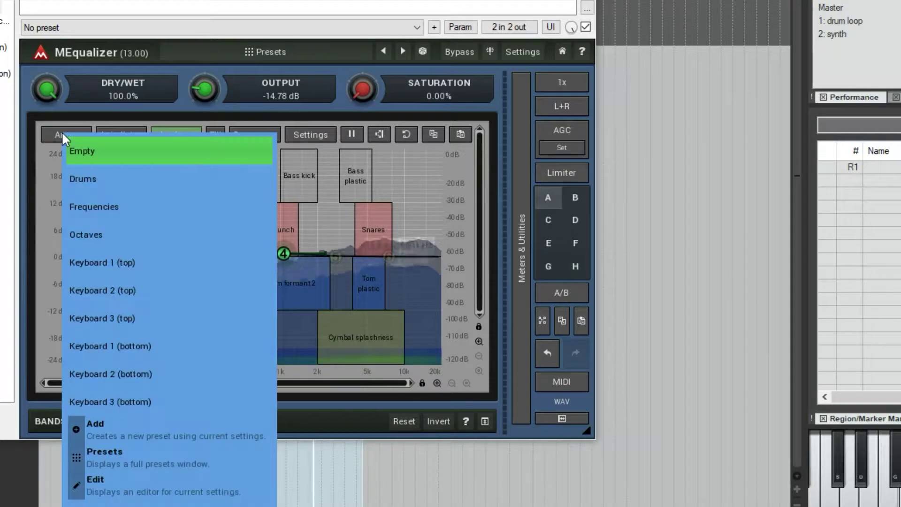
{"action": "left_click", "coordinate": [128, 207]}
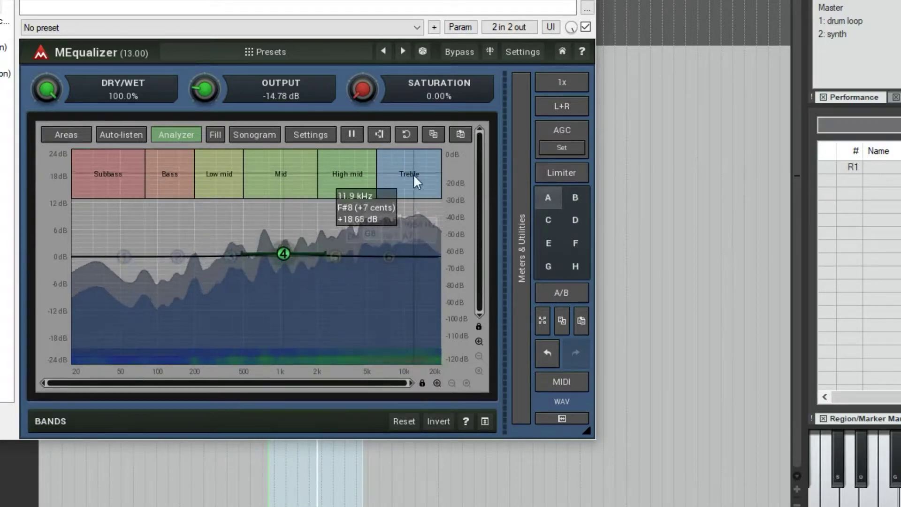
{"action": "left_click", "coordinate": [68, 134]}
{"action": "left_click", "coordinate": [154, 263]}
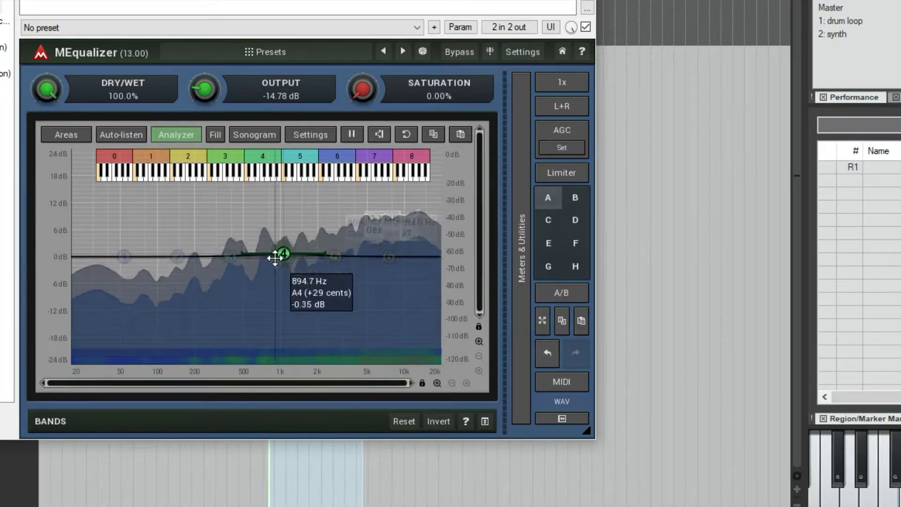
{"action": "left_click", "coordinate": [68, 136]}
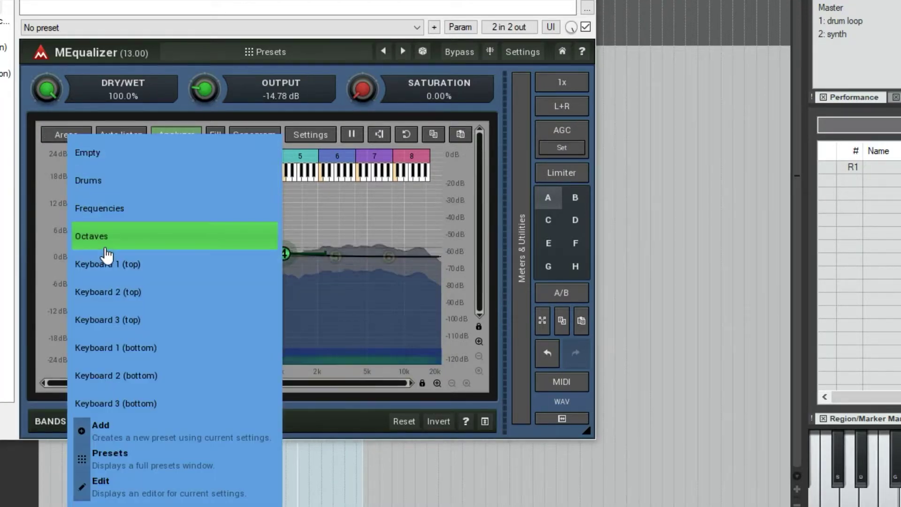
Step: Choose Empty in the Areas menu to remove the piano-keyboard overlay from the analyzer graph
{"action": "left_click", "coordinate": [101, 153]}
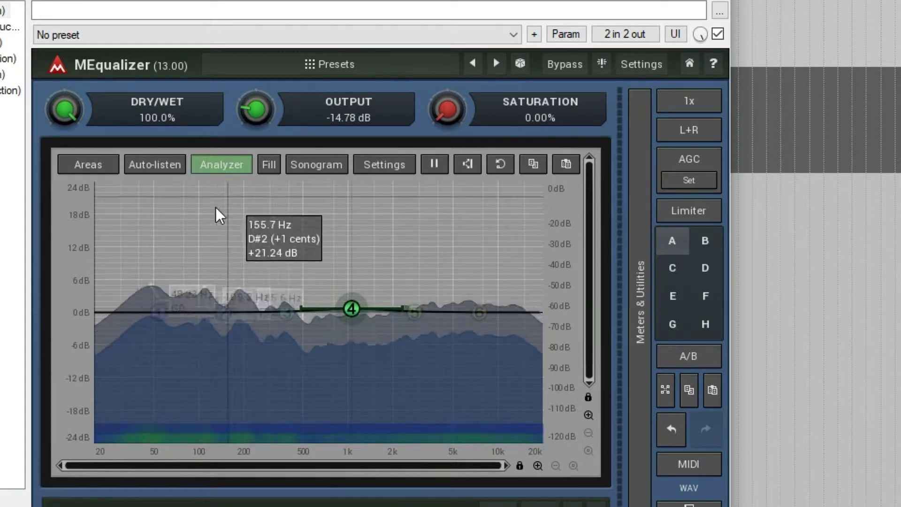
Step: Try a 140 Hz cut, then 9 kHz, 2 kHz and 160 Hz boosts, undoing back to flat
{"action": "double_click", "coordinate": [222, 384]}
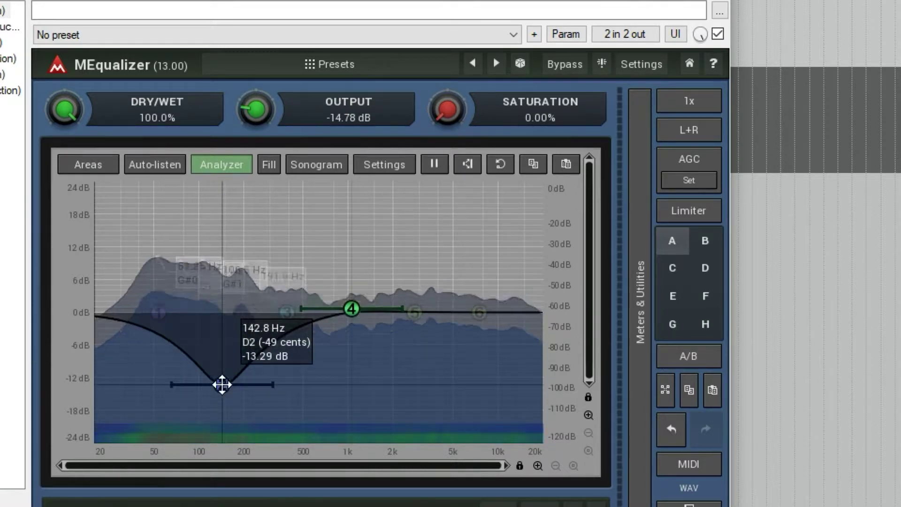
{"action": "left_click_drag", "start_coordinate": [222, 384], "coordinate": [221, 390]}
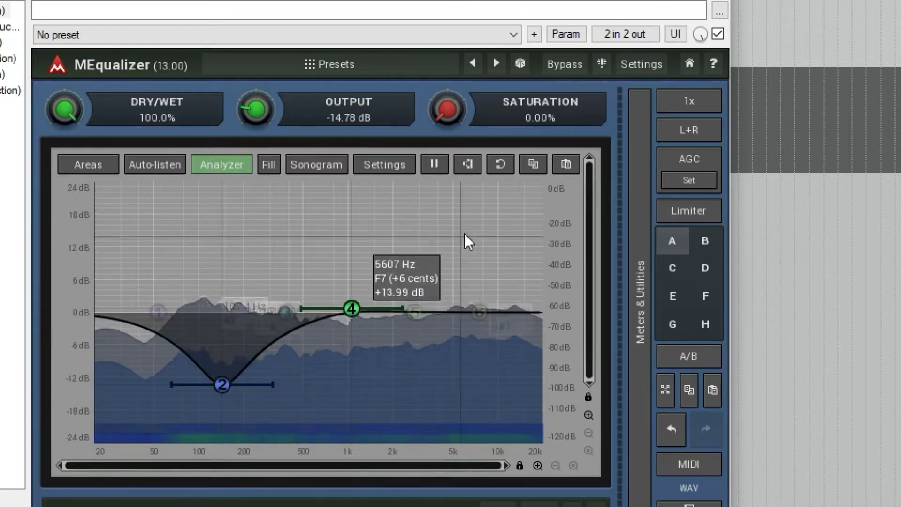
{"action": "double_click", "coordinate": [493, 195]}
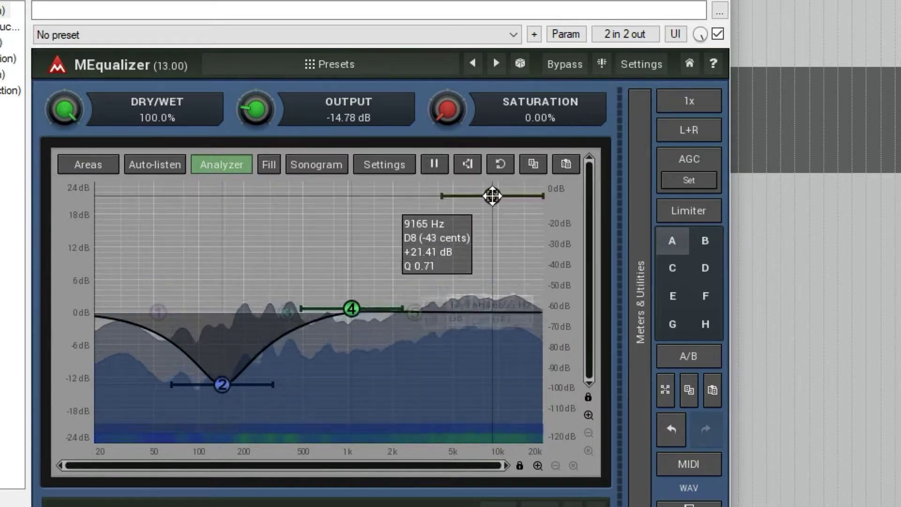
{"action": "double_click", "coordinate": [385, 227]}
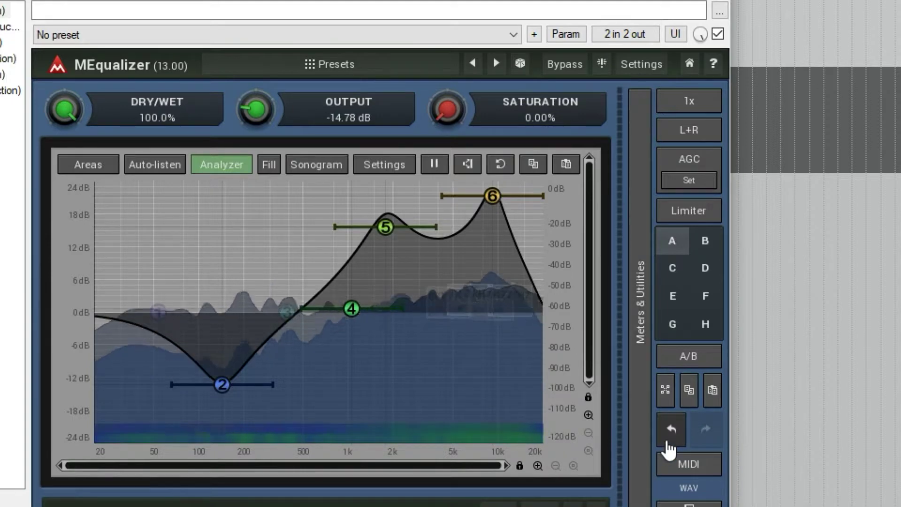
{"action": "left_click", "coordinate": [669, 439]}
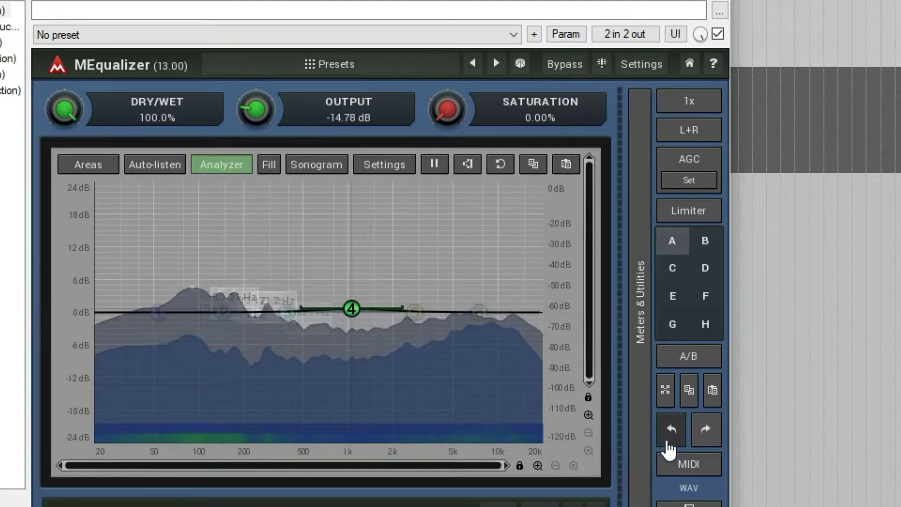
{"action": "double_click", "coordinate": [230, 210]}
{"action": "left_click", "coordinate": [672, 429]}
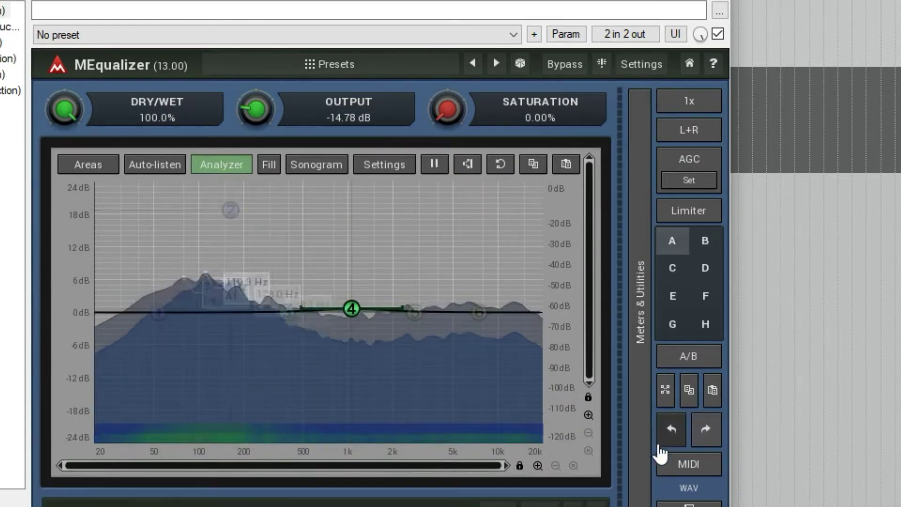
Step: Make band 2 a gentle +2.6 dB, Q 0.71 boost near 139 Hz and collapse the band rows
{"action": "double_click", "coordinate": [229, 211]}
{"action": "left_click_drag", "start_coordinate": [230, 211], "coordinate": [222, 295]}
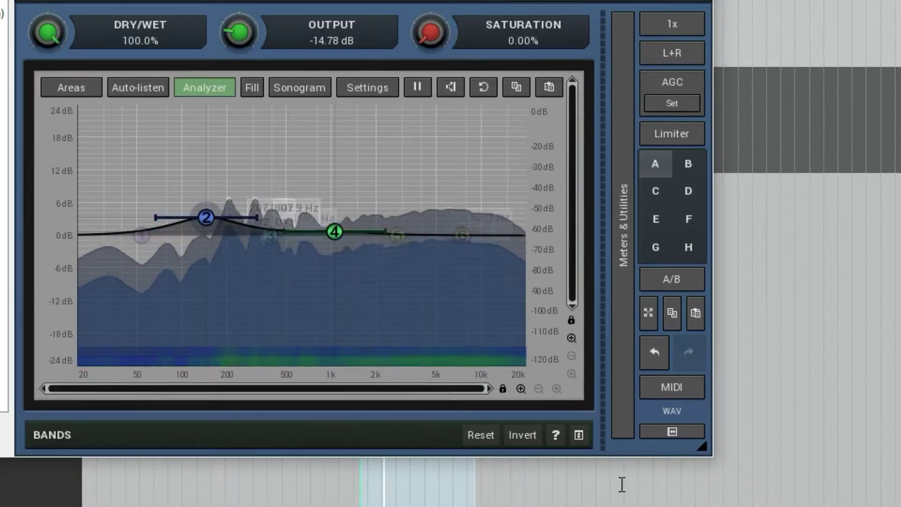
{"action": "left_click", "coordinate": [579, 437]}
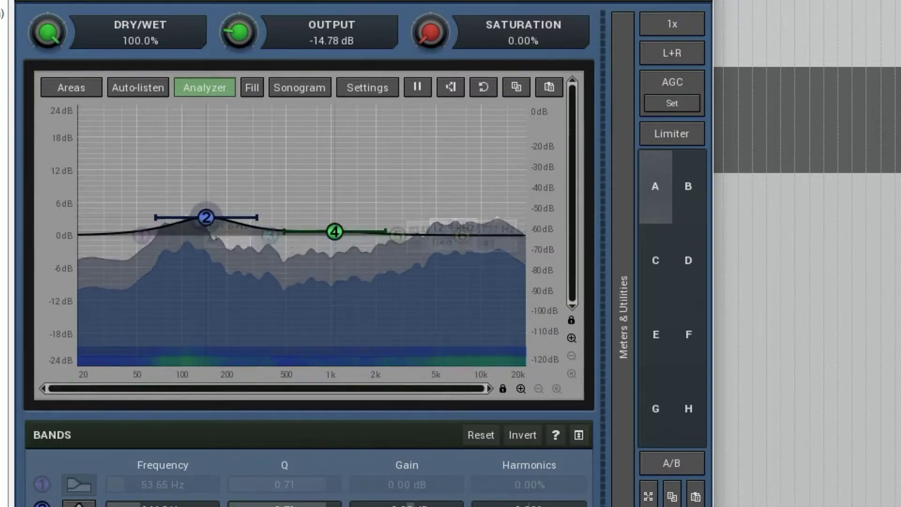
{"action": "left_click", "coordinate": [578, 435]}
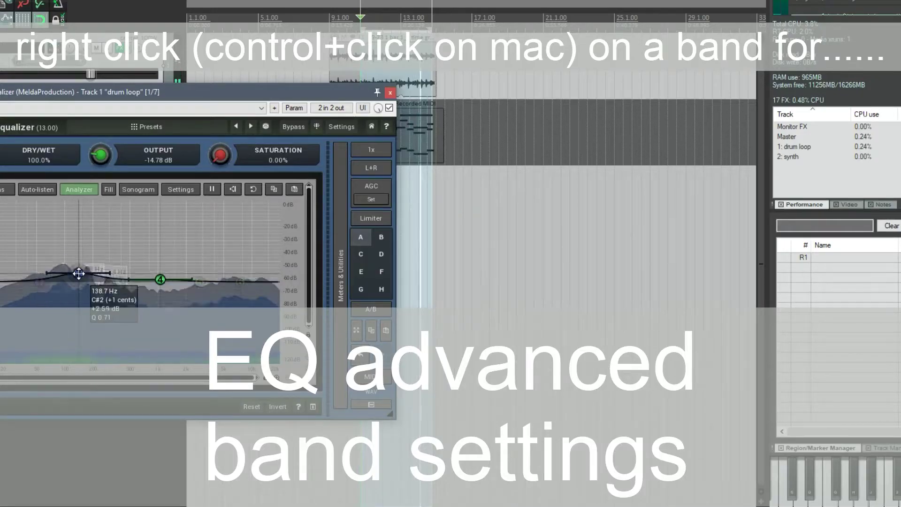
Step: Open Band 2 Settings (Peak, 132.8 Hz, Q 0.71), reposition the panel, and raise band 2's gain
{"action": "right_click", "coordinate": [77, 268]}
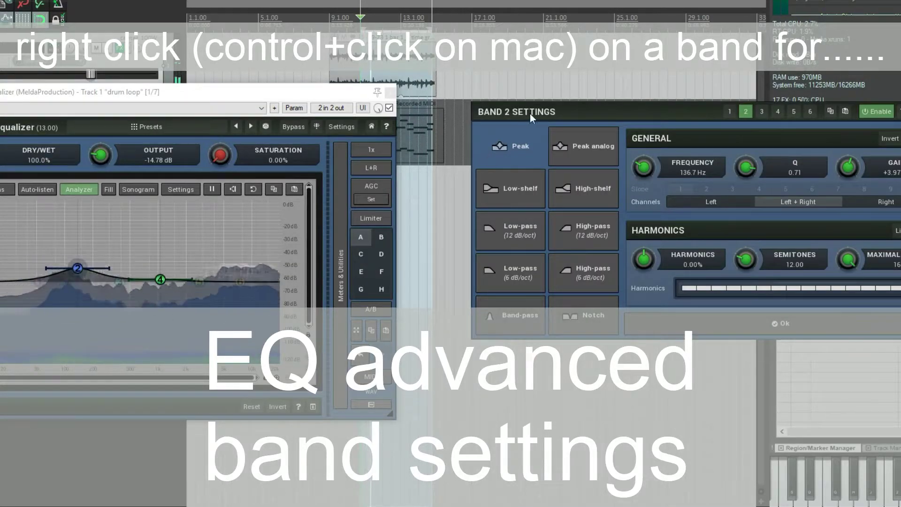
{"action": "left_click_drag", "start_coordinate": [656, 116], "coordinate": [624, 114]}
{"action": "left_click", "coordinate": [702, 118]}
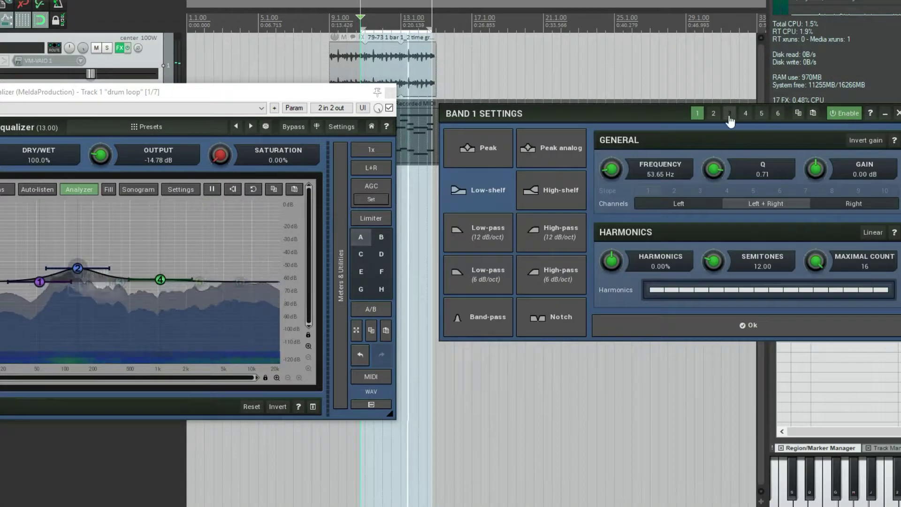
{"action": "left_click", "coordinate": [709, 116]}
{"action": "key", "text": "Escape"}
{"action": "left_click", "coordinate": [695, 113]}
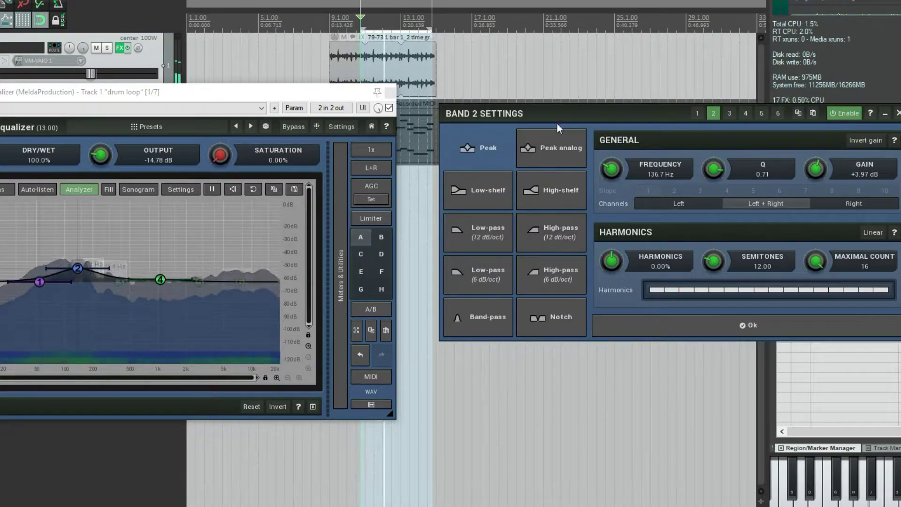
{"action": "left_click_drag", "start_coordinate": [530, 111], "coordinate": [539, 170]}
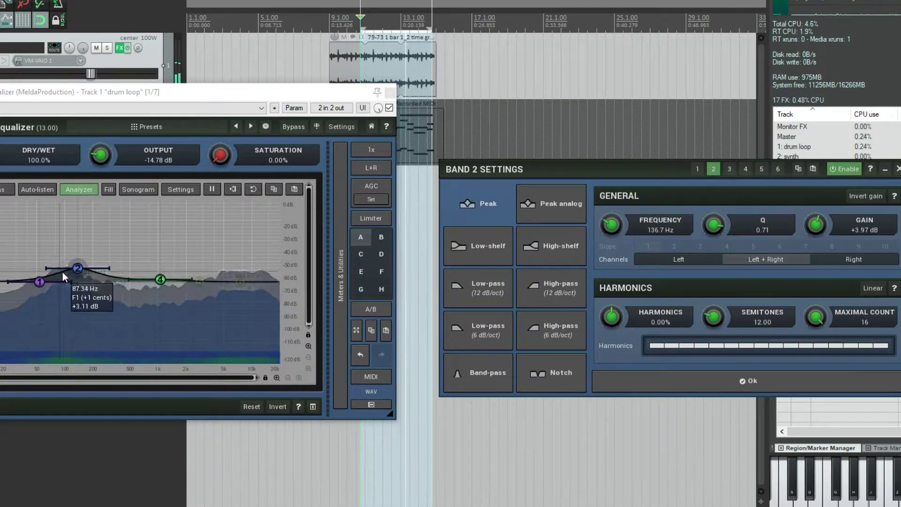
{"action": "left_click_drag", "start_coordinate": [78, 268], "coordinate": [79, 252]}
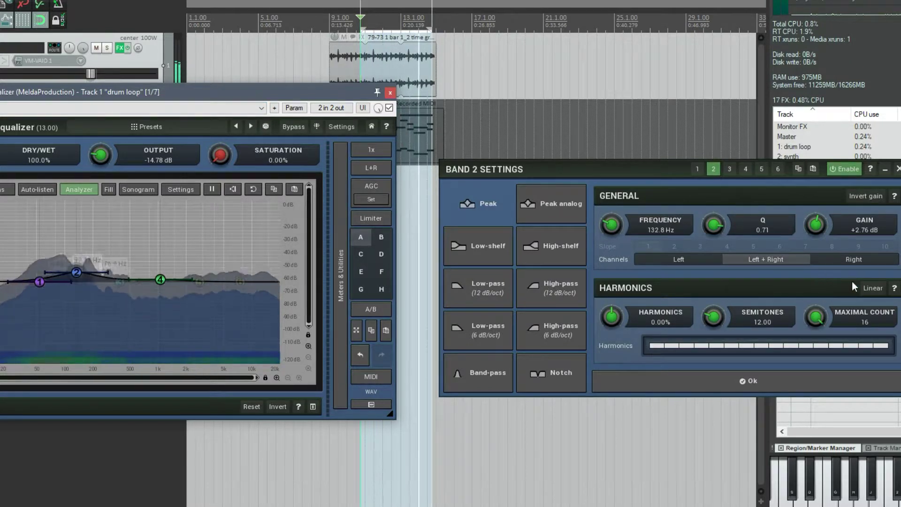
Step: Boost band 4 to about +10 dB near 2 kHz and push band 2 to a larger boost
{"action": "left_click", "coordinate": [159, 279]}
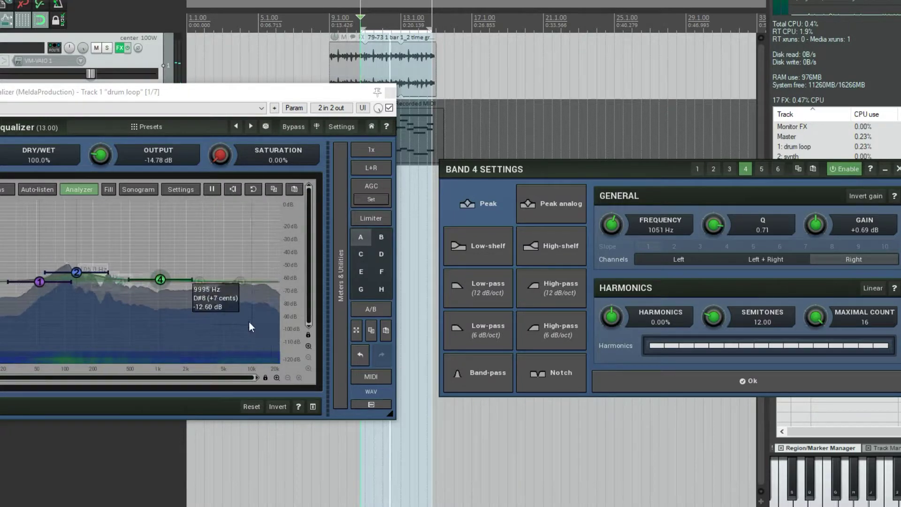
{"action": "left_click_drag", "start_coordinate": [156, 279], "coordinate": [208, 221]}
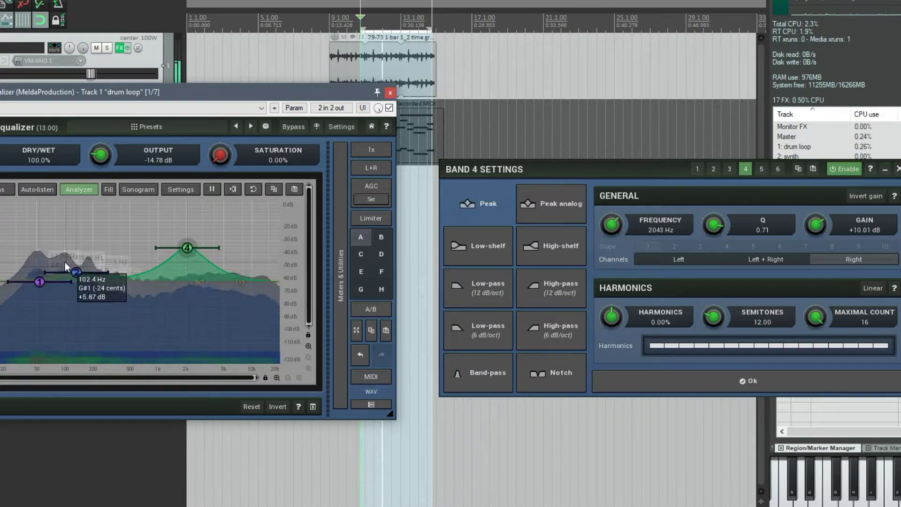
{"action": "left_click", "coordinate": [76, 273]}
{"action": "mouse_move", "coordinate": [78, 276]}
{"action": "left_mouse_down"}
{"action": "mouse_move", "coordinate": [79, 220]}
{"action": "mouse_move", "coordinate": [78, 267]}
{"action": "left_mouse_up"}
{"action": "left_click_drag", "start_coordinate": [188, 254], "coordinate": [188, 247]}
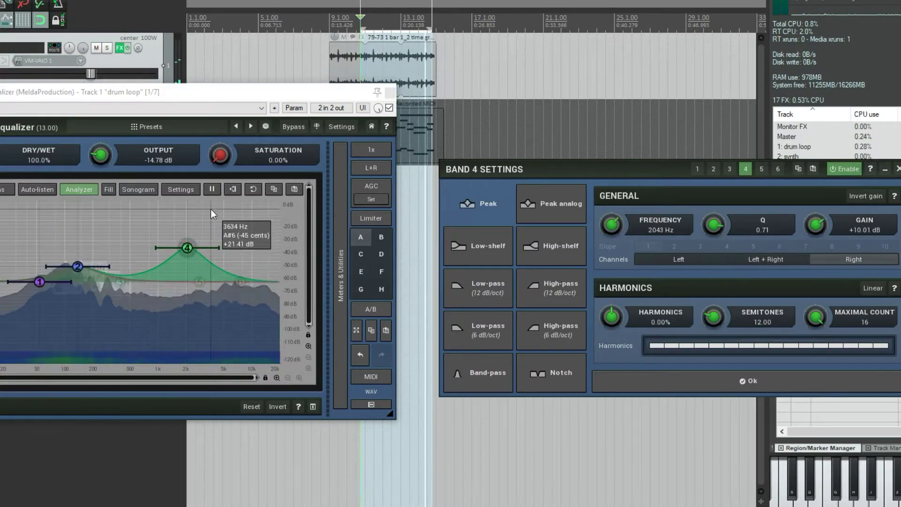
Step: Switch channel processing to Mid + Side and move band 4 higher in frequency with less gain
{"action": "left_click", "coordinate": [365, 172]}
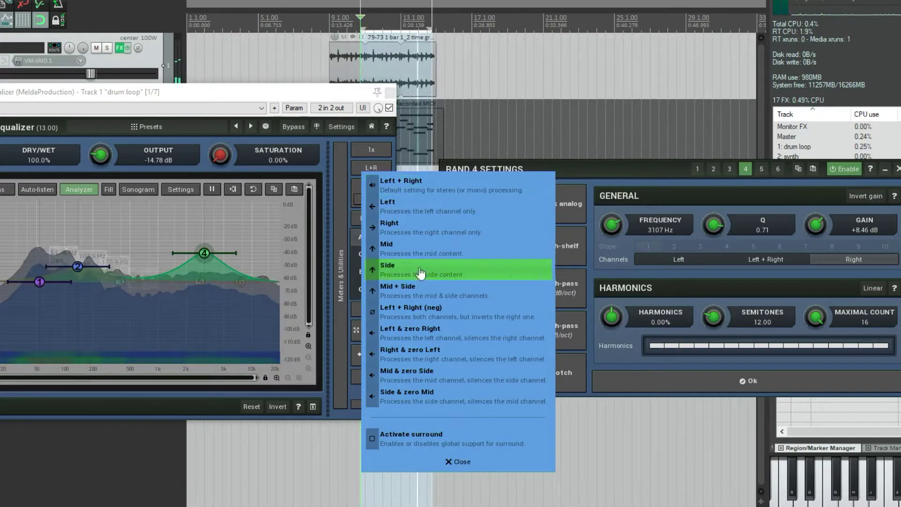
{"action": "left_click", "coordinate": [388, 290]}
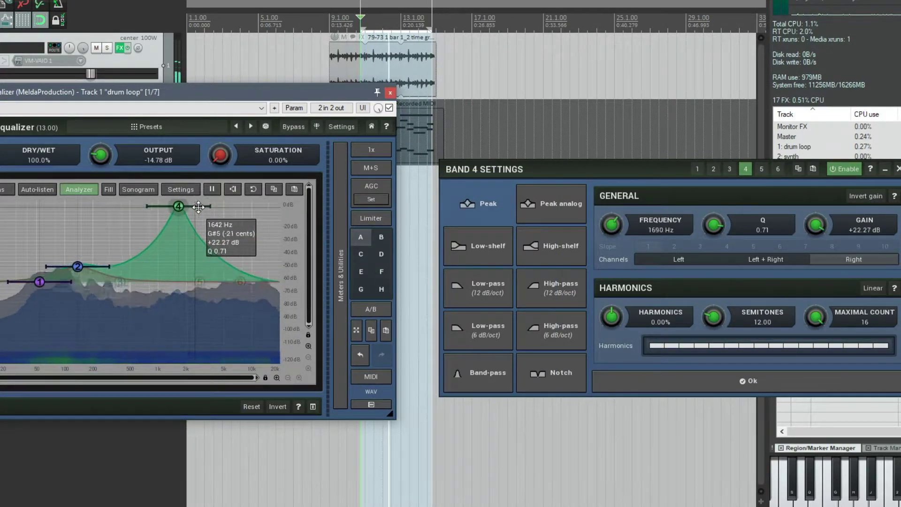
{"action": "left_click_drag", "start_coordinate": [218, 211], "coordinate": [239, 245]}
Step: Make band 1 a Side-only 12 dB/oct high-pass with its cutoff at about 89 Hz
{"action": "left_click", "coordinate": [40, 282]}
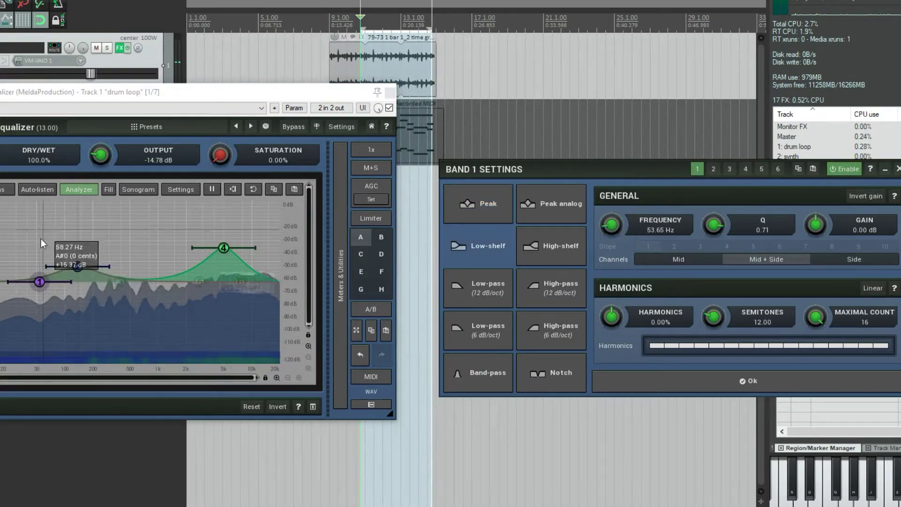
{"action": "left_click_drag", "start_coordinate": [40, 282], "coordinate": [51, 216]}
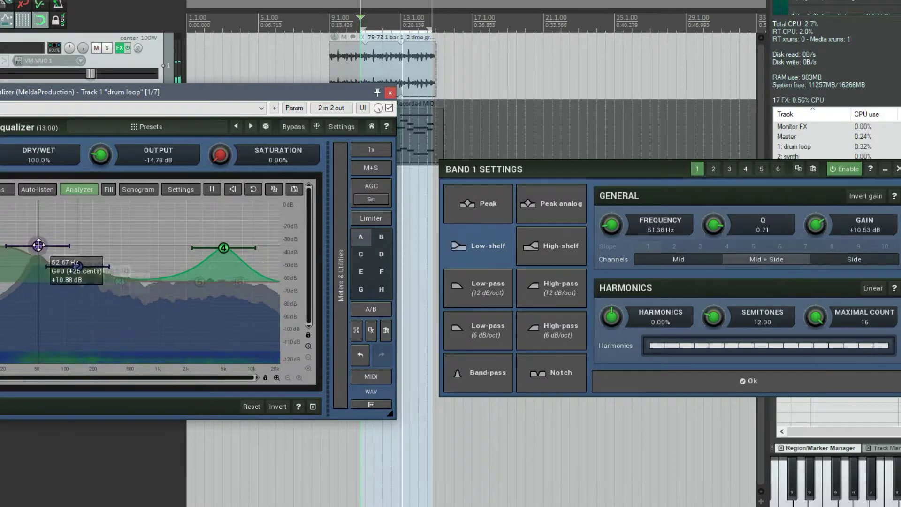
{"action": "left_click", "coordinate": [567, 297]}
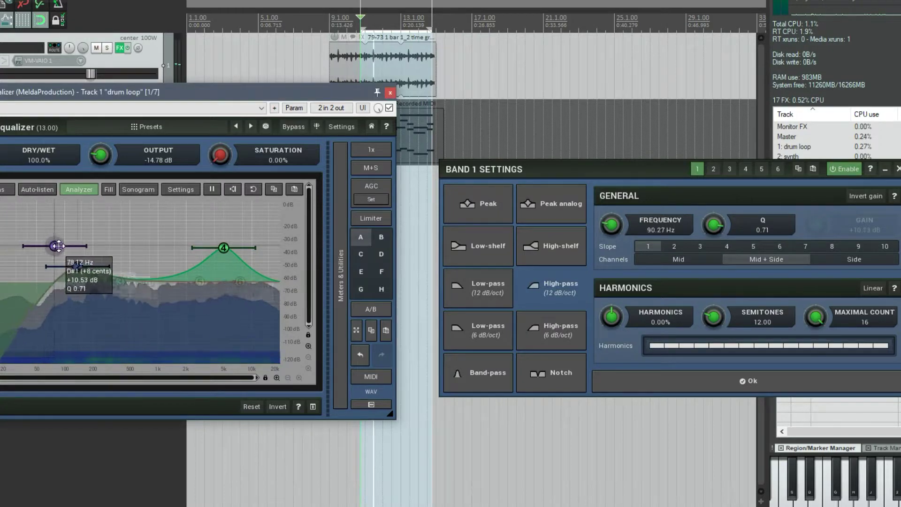
{"action": "left_click", "coordinate": [861, 263]}
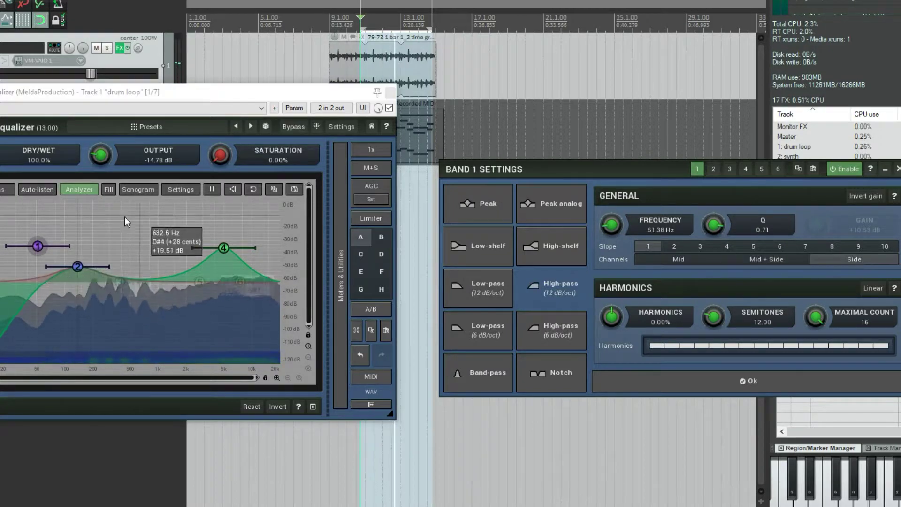
{"action": "left_click_drag", "start_coordinate": [38, 246], "coordinate": [60, 260]}
{"action": "left_click", "coordinate": [77, 267]}
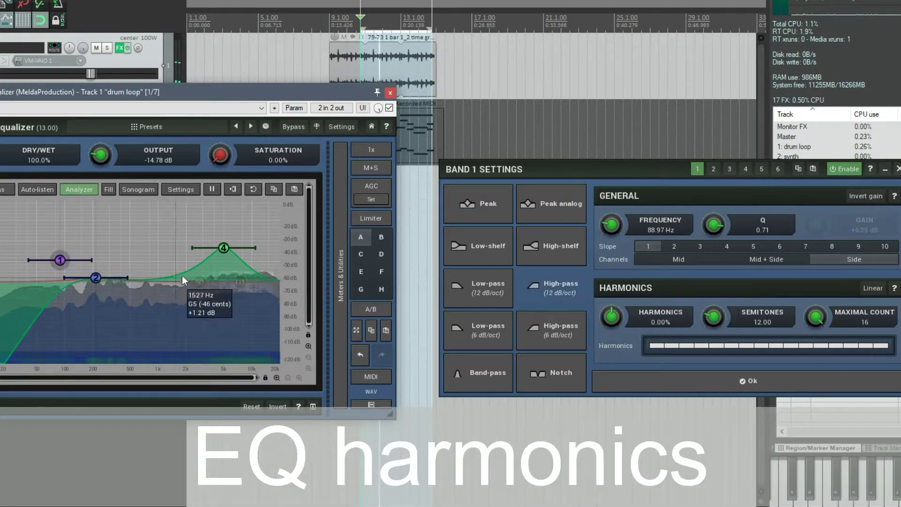
Step: Flatten band 4 by moving it to about 10 kHz, then bring up band 2's settings at 214 Hz
{"action": "mouse_move", "coordinate": [557, 168]}
{"action": "left_mouse_down"}
{"action": "mouse_move", "coordinate": [554, 186]}
{"action": "mouse_move", "coordinate": [547, 171]}
{"action": "left_mouse_up"}
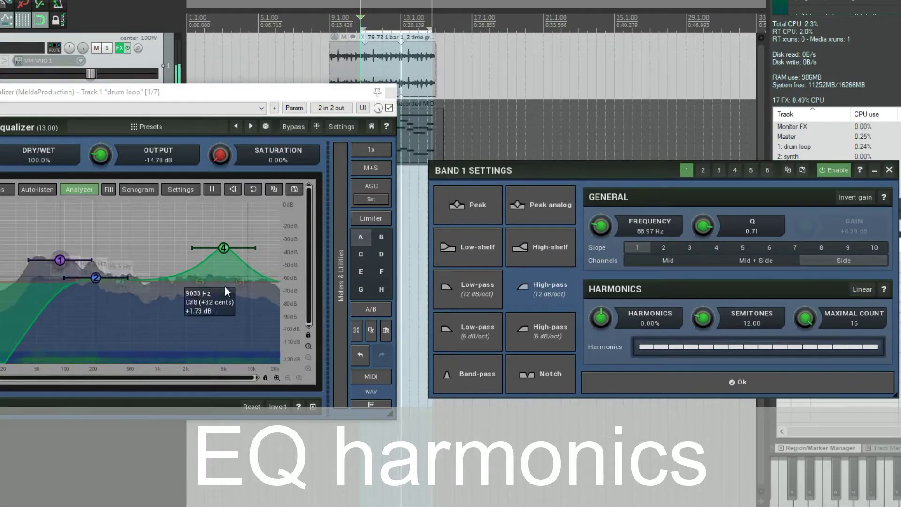
{"action": "left_click", "coordinate": [225, 247]}
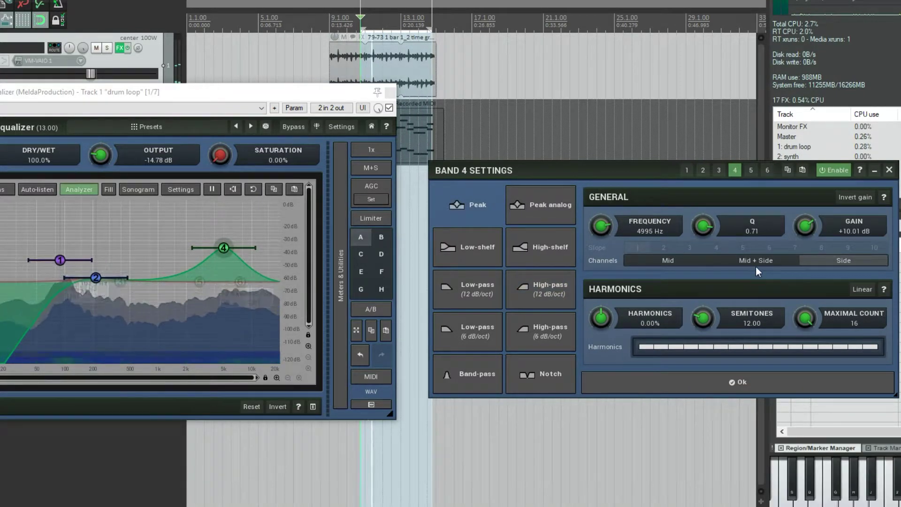
{"action": "left_click", "coordinate": [742, 379]}
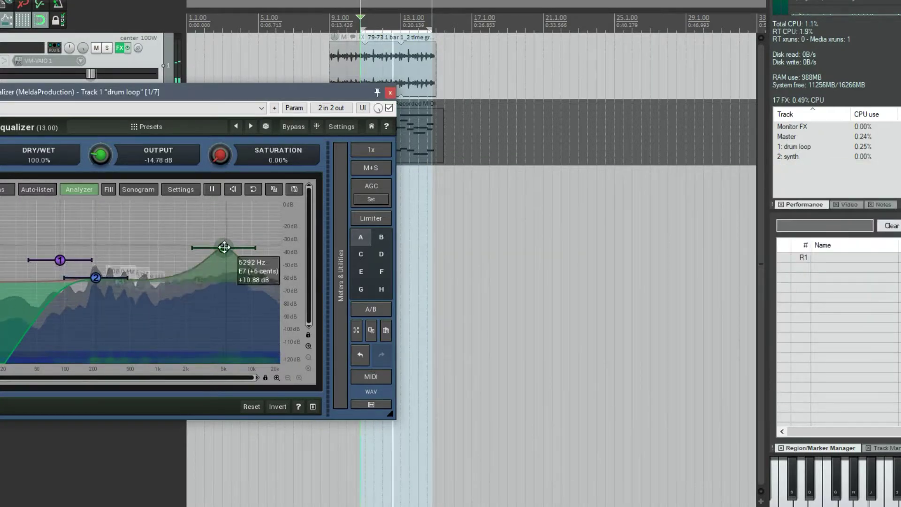
{"action": "left_click_drag", "start_coordinate": [224, 248], "coordinate": [249, 279]}
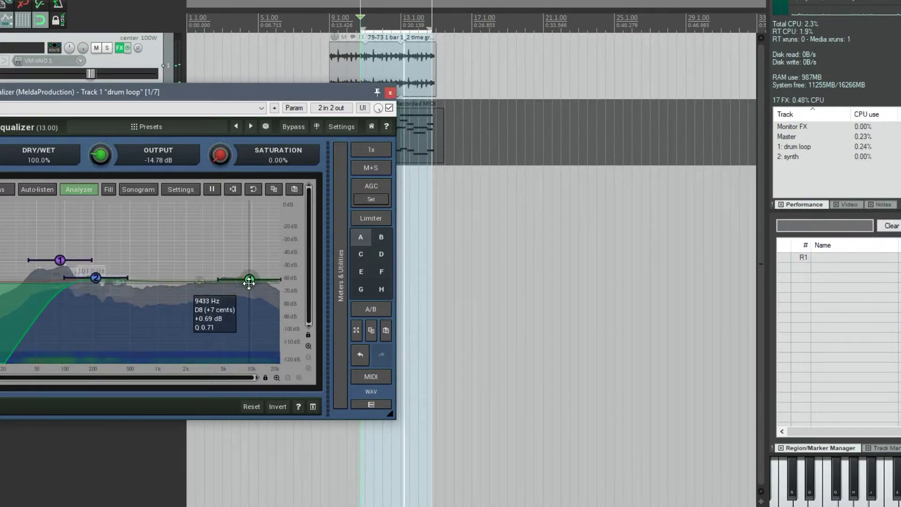
{"action": "left_click", "coordinate": [95, 278]}
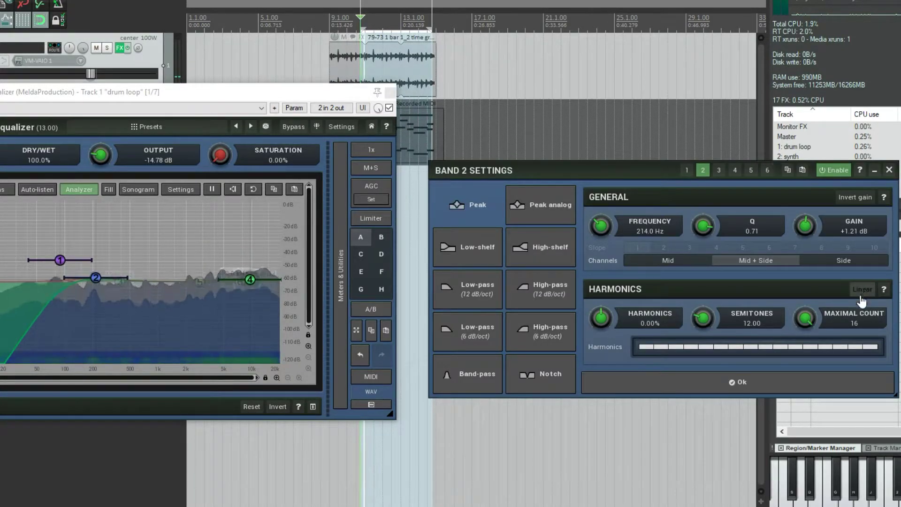
Step: Add harmonics to band 2, raise gain to about +12.7 dB, narrow Q to 2.6, and play the loop
{"action": "left_click", "coordinate": [269, 95]}
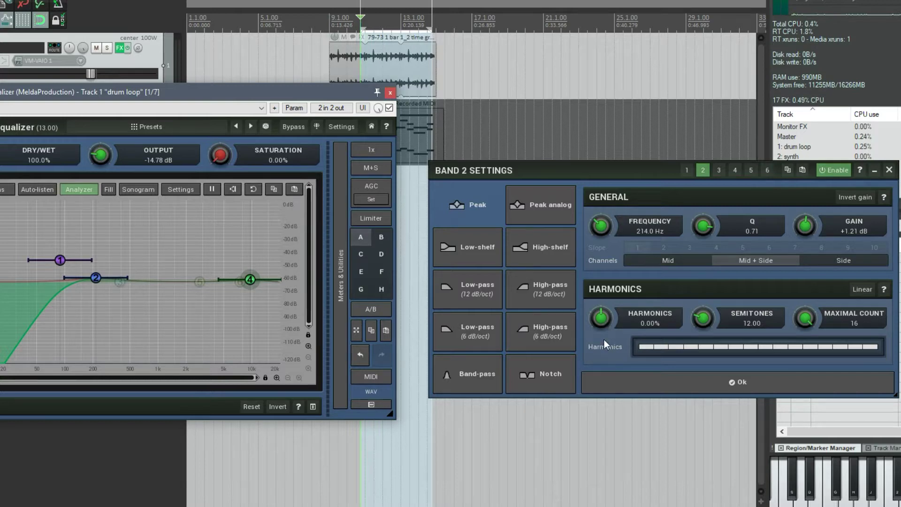
{"action": "left_click_drag", "start_coordinate": [602, 328], "coordinate": [603, 324]}
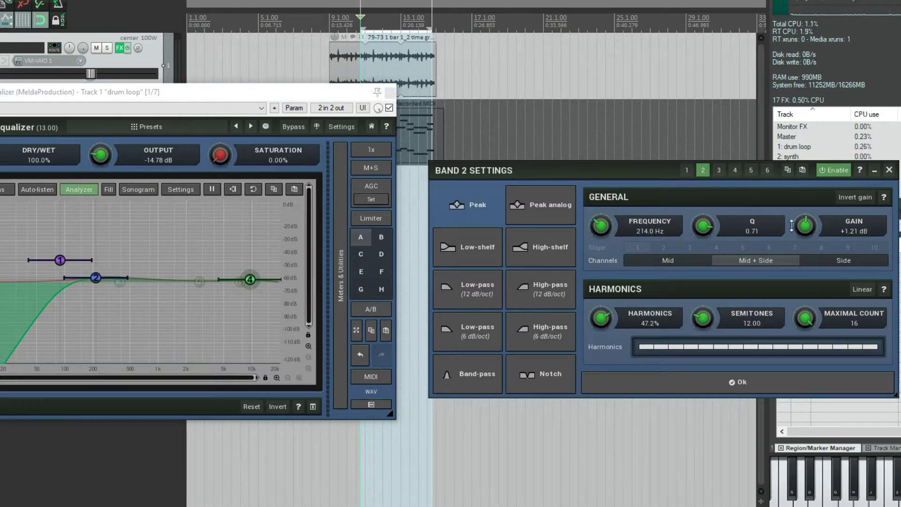
{"action": "left_click_drag", "start_coordinate": [805, 226], "coordinate": [806, 221]}
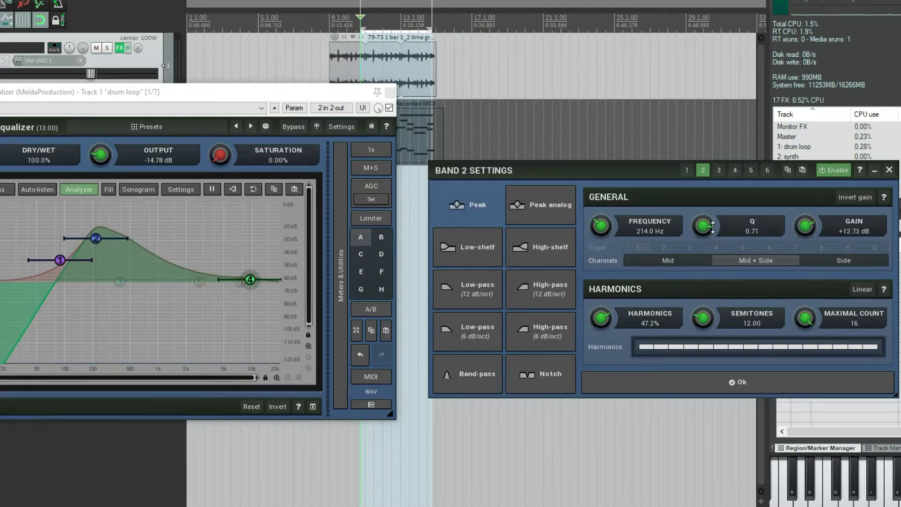
{"action": "left_click_drag", "start_coordinate": [711, 227], "coordinate": [710, 218]}
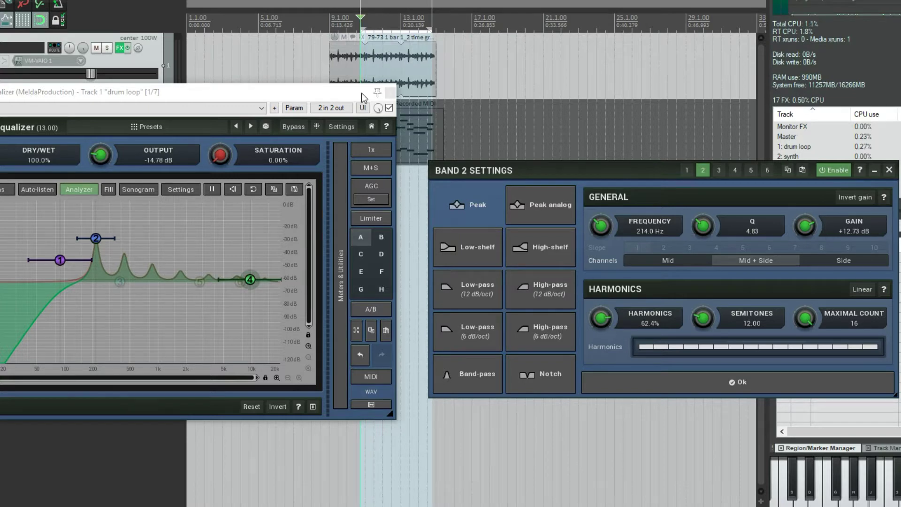
{"action": "key", "text": "space"}
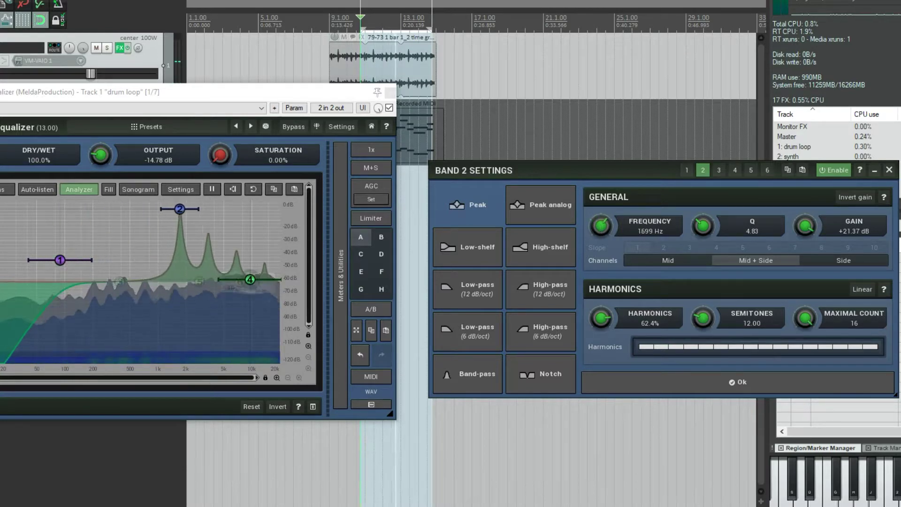
Step: Sweep band 2 and settle it as a +19.16 dB, Q 9.56 peak at 264.9 Hz with 0% harmonics
{"action": "left_click_drag", "start_coordinate": [601, 226], "coordinate": [602, 226]}
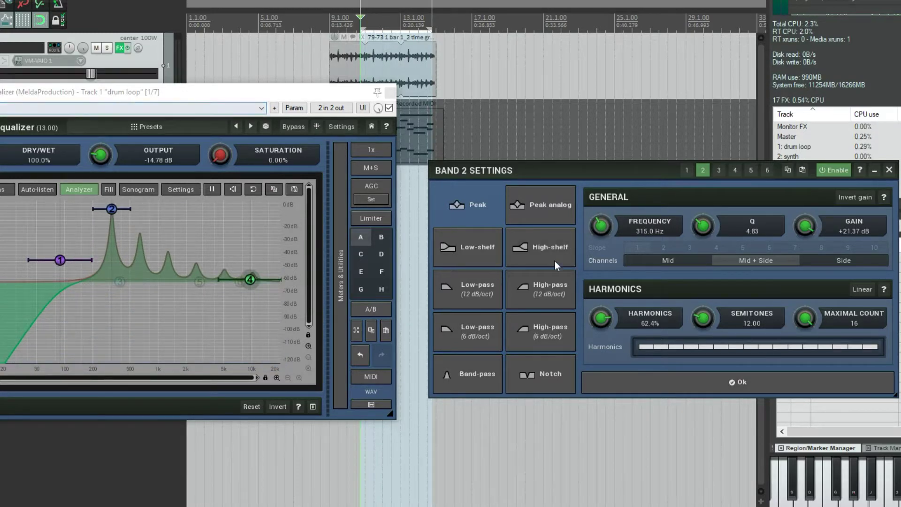
{"action": "left_click_drag", "start_coordinate": [804, 233], "coordinate": [804, 263]}
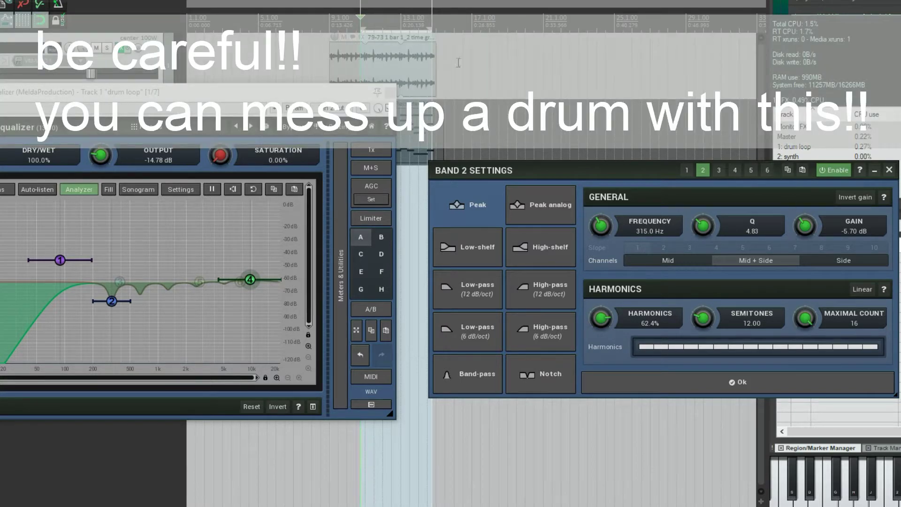
{"action": "left_click_drag", "start_coordinate": [108, 301], "coordinate": [86, 309]}
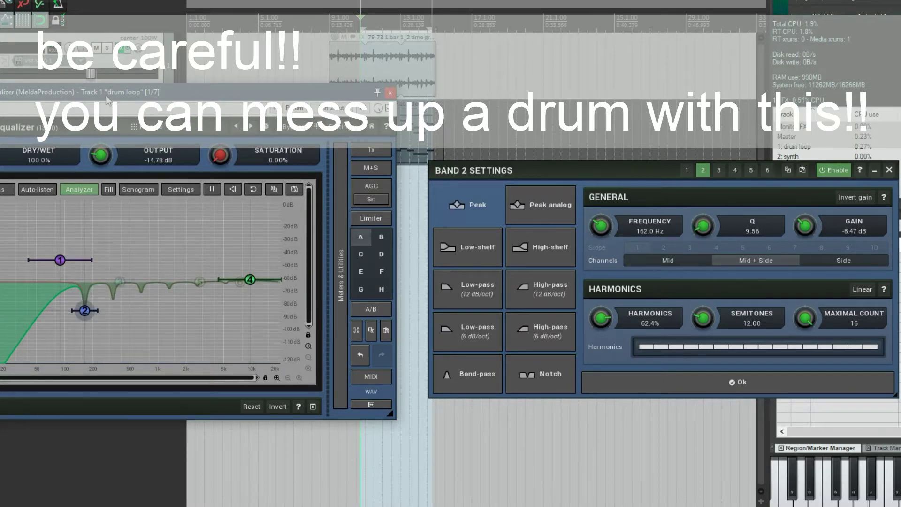
{"action": "key", "text": "space"}
{"action": "left_click_drag", "start_coordinate": [74, 339], "coordinate": [93, 245]}
{"action": "left_click_drag", "start_coordinate": [603, 330], "coordinate": [618, 346]}
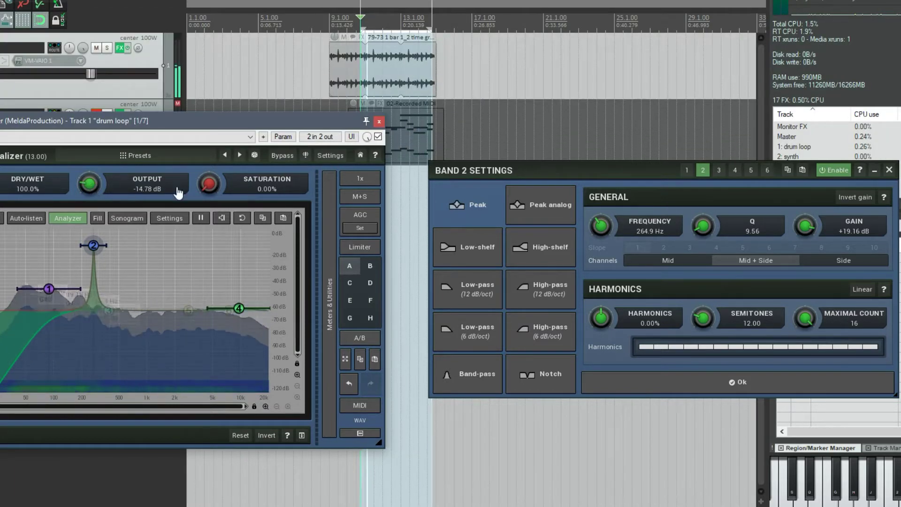
Step: Push band 2 to +24 dB at about 302 Hz and audition only its range to find the resonance
{"action": "double_click", "coordinate": [212, 185]}
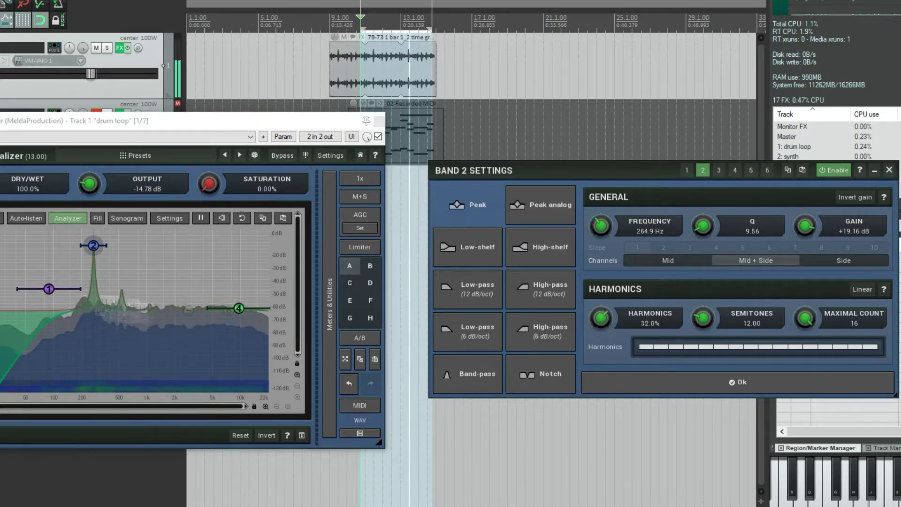
{"action": "mouse_move", "coordinate": [601, 320]}
{"action": "left_mouse_down"}
{"action": "mouse_move", "coordinate": [601, 291]}
{"action": "mouse_move", "coordinate": [602, 314]}
{"action": "left_mouse_up"}
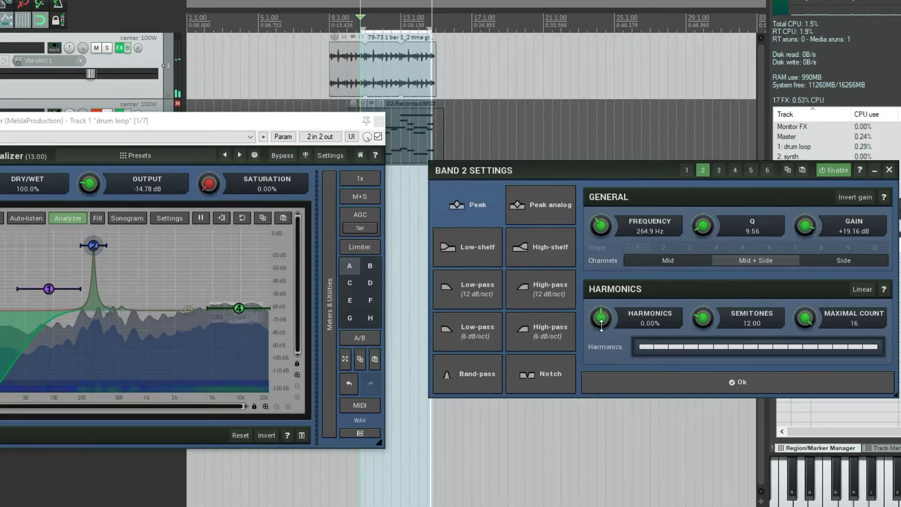
{"action": "left_click_drag", "start_coordinate": [92, 246], "coordinate": [99, 228]}
{"action": "left_click", "coordinate": [20, 219]}
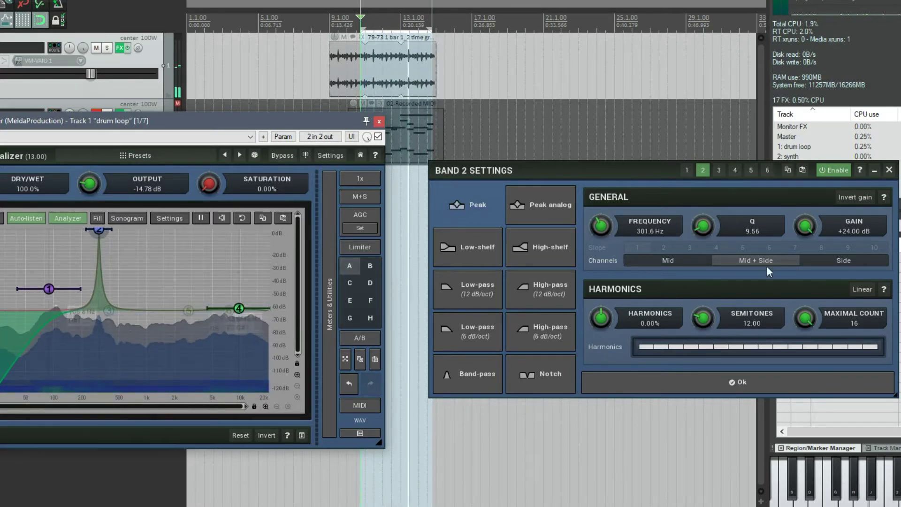
Step: Flip band 2 to a −24 dB cut at 301.6 Hz, toggling it bypassed and back to compare
{"action": "left_click_drag", "start_coordinate": [806, 226], "coordinate": [805, 256]}
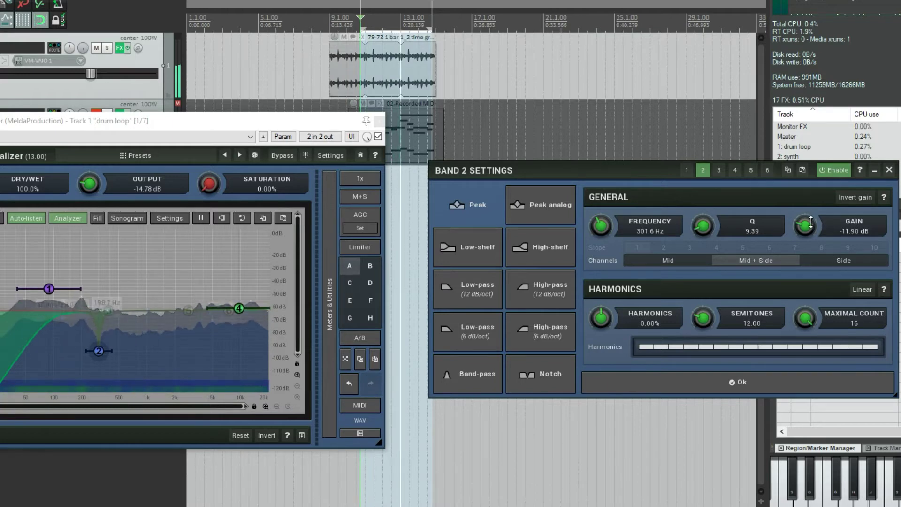
{"action": "key", "text": "ctrl+z"}
{"action": "left_click_drag", "start_coordinate": [805, 226], "coordinate": [805, 261]}
{"action": "left_click", "coordinate": [835, 170]}
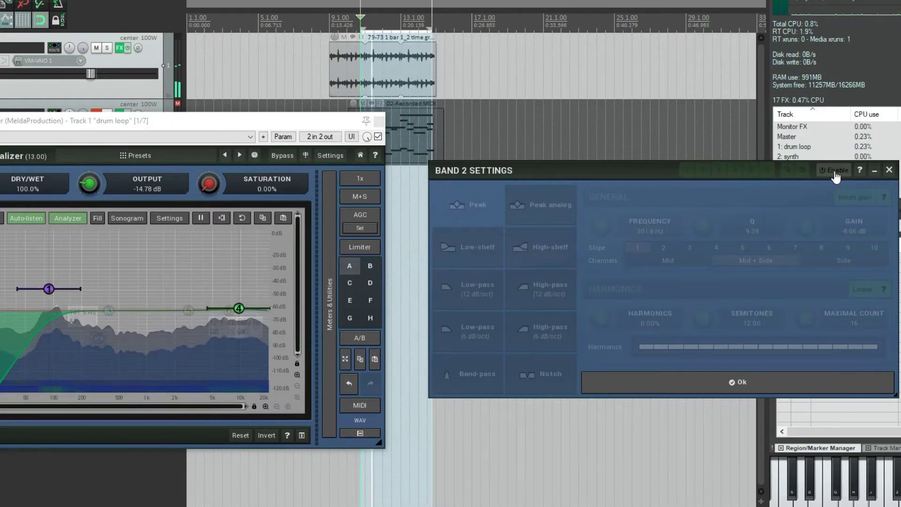
{"action": "left_click", "coordinate": [835, 170]}
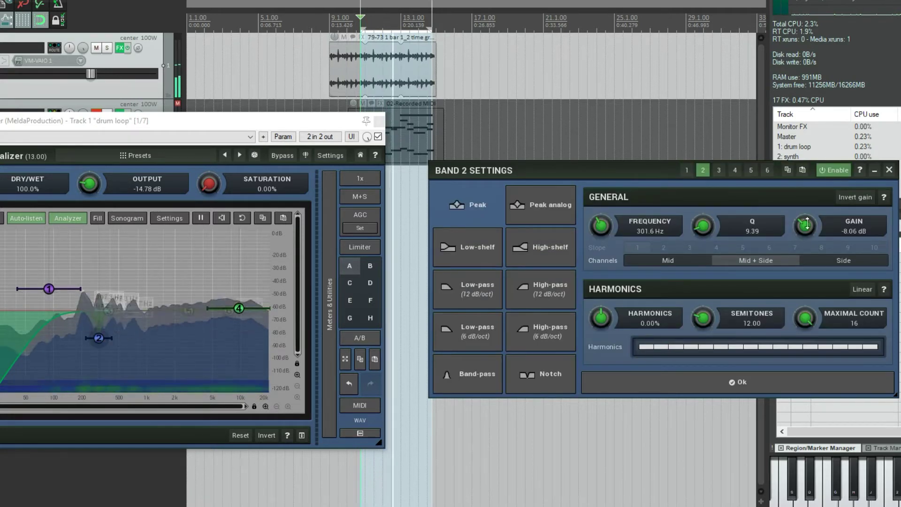
{"action": "mouse_move", "coordinate": [805, 226]}
{"action": "left_mouse_down"}
{"action": "mouse_move", "coordinate": [805, 205]}
{"action": "mouse_move", "coordinate": [805, 225]}
{"action": "left_mouse_up"}
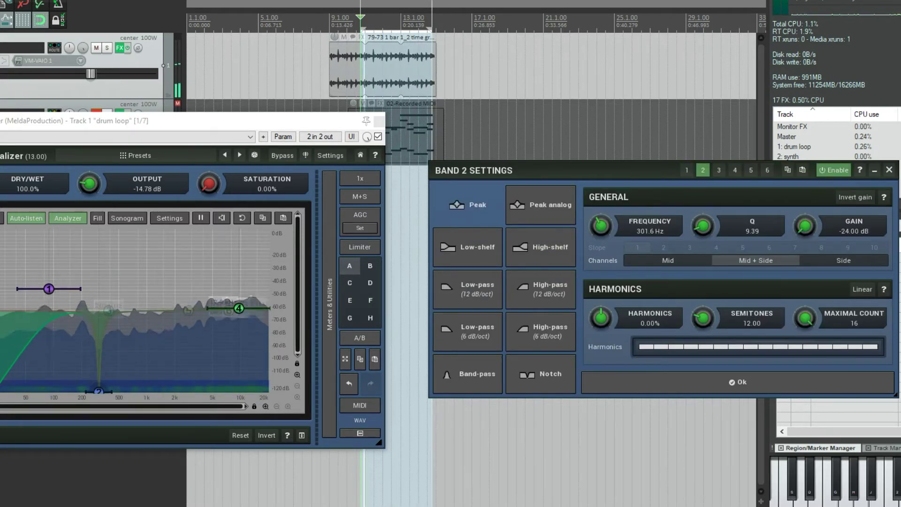
{"action": "left_click", "coordinate": [835, 170]}
{"action": "left_click", "coordinate": [835, 170]}
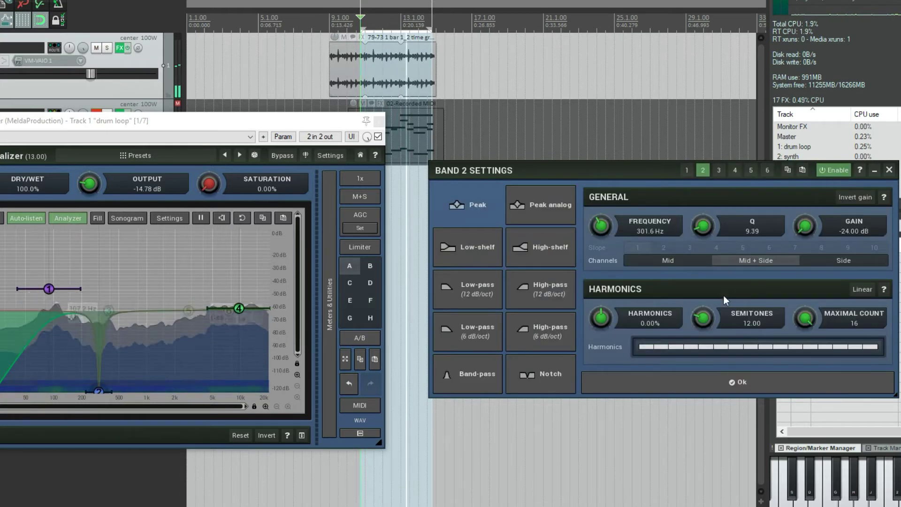
Step: Set band 2's harmonics to 29.6% and ease its 301.6 Hz cut to −4.80 dB
{"action": "mouse_move", "coordinate": [601, 318]}
{"action": "left_mouse_down"}
{"action": "mouse_move", "coordinate": [601, 298]}
{"action": "mouse_move", "coordinate": [601, 321]}
{"action": "left_mouse_up"}
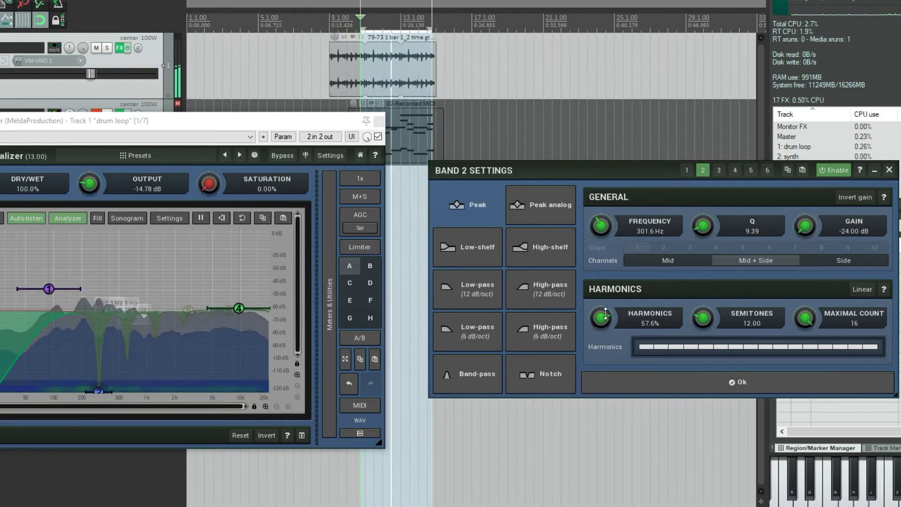
{"action": "left_click_drag", "start_coordinate": [606, 324], "coordinate": [606, 314]}
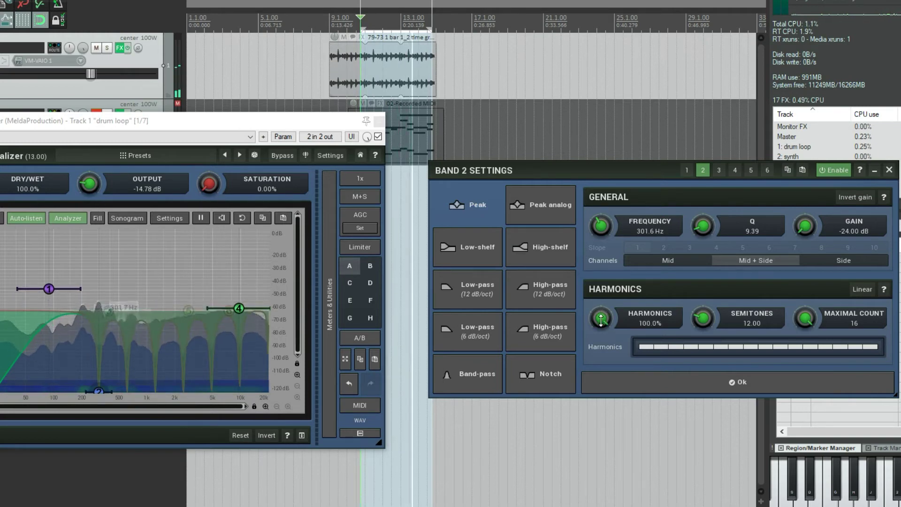
{"action": "left_click_drag", "start_coordinate": [600, 321], "coordinate": [600, 326]}
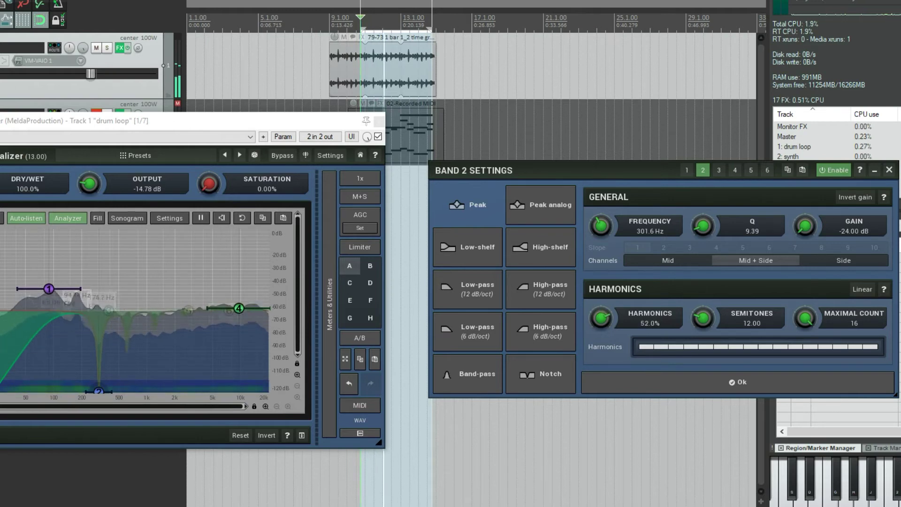
{"action": "left_click_drag", "start_coordinate": [605, 318], "coordinate": [605, 319]}
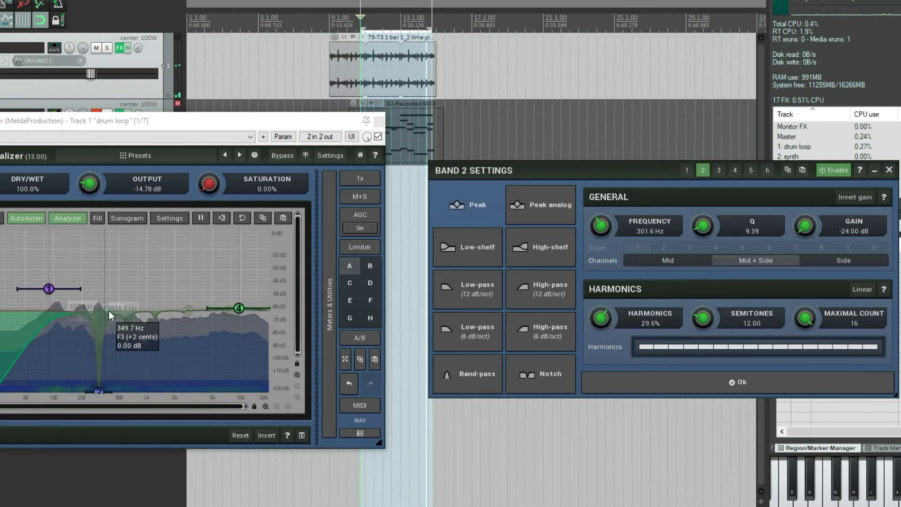
{"action": "left_click", "coordinate": [97, 390]}
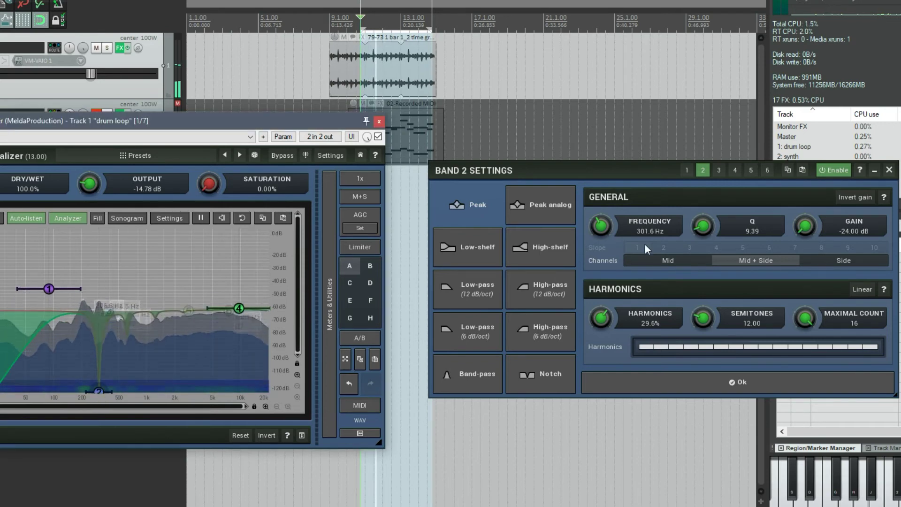
{"action": "left_click_drag", "start_coordinate": [823, 230], "coordinate": [823, 209]}
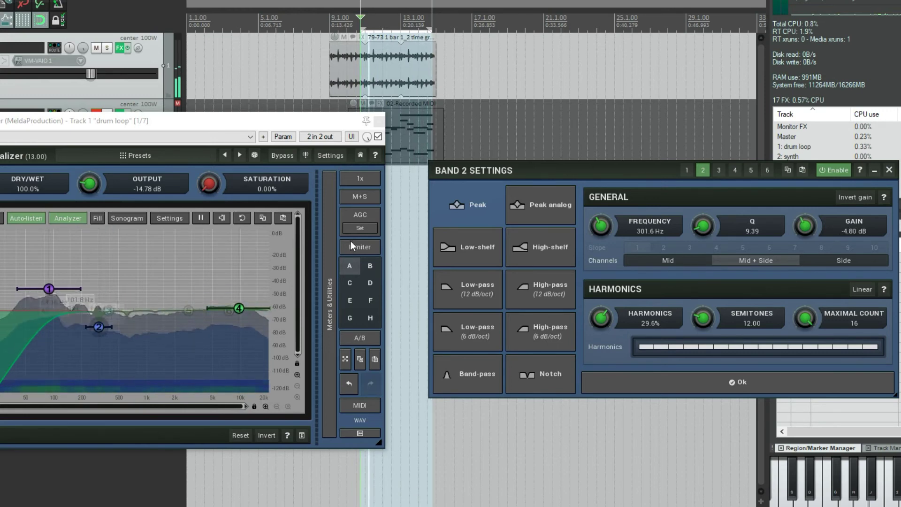
Step: Confirm Band 2 Settings with Ok, stop the drum loop, and move MEqualizer right past the synth track
{"action": "left_click", "coordinate": [754, 391]}
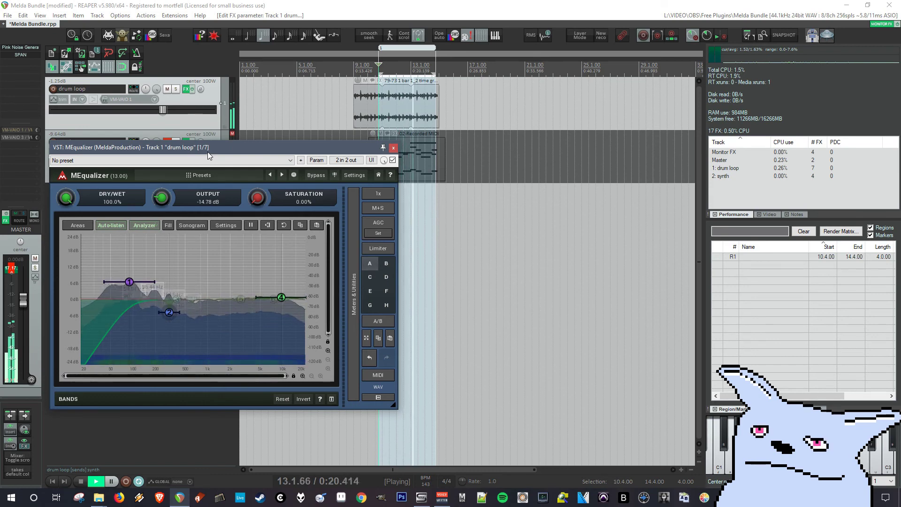
{"action": "key", "text": "space"}
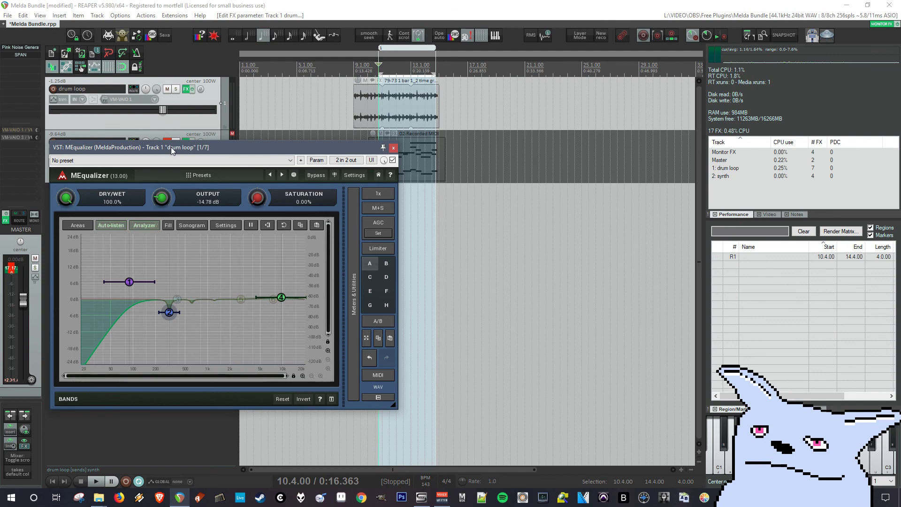
{"action": "left_click_drag", "start_coordinate": [171, 147], "coordinate": [283, 145]}
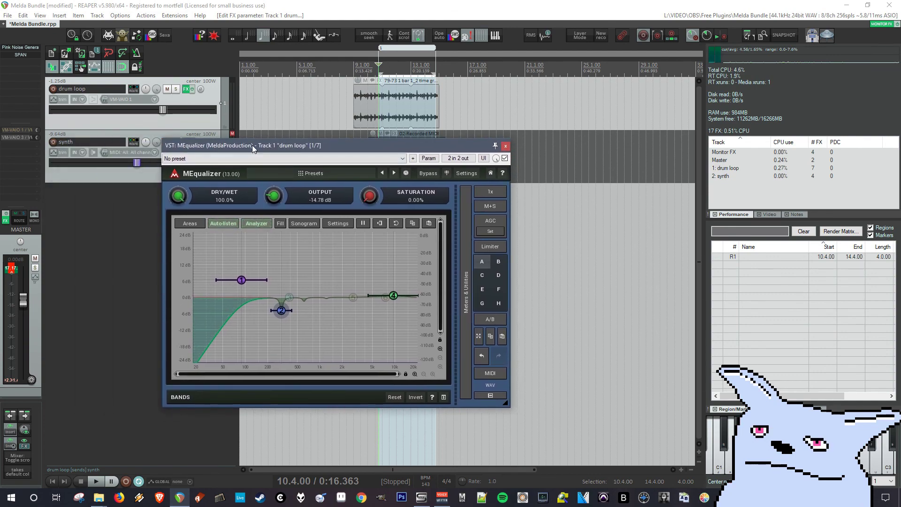